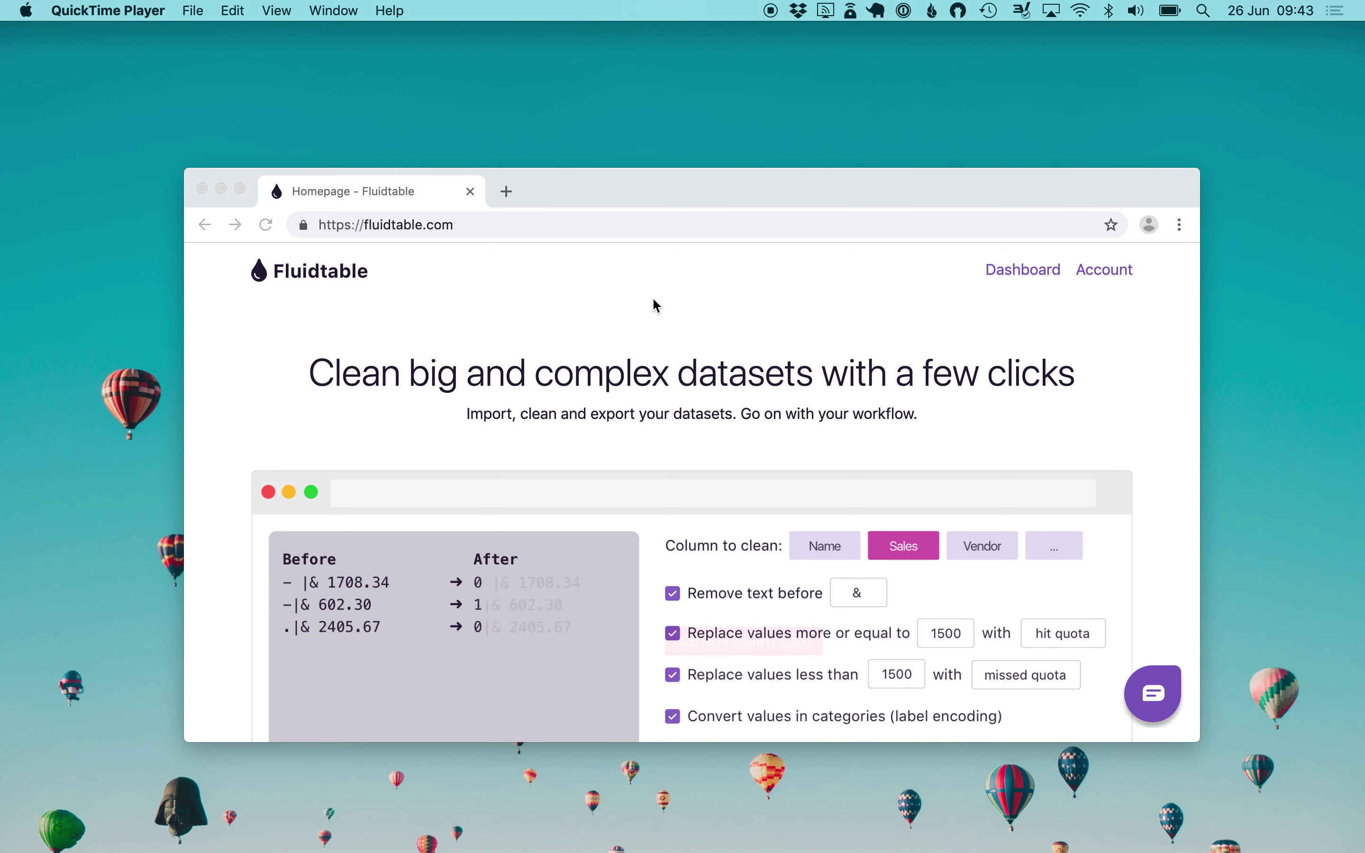
# Step: Bring the browser forward and go to the Fluidtable dashboard
pyautogui.click(478, 224)
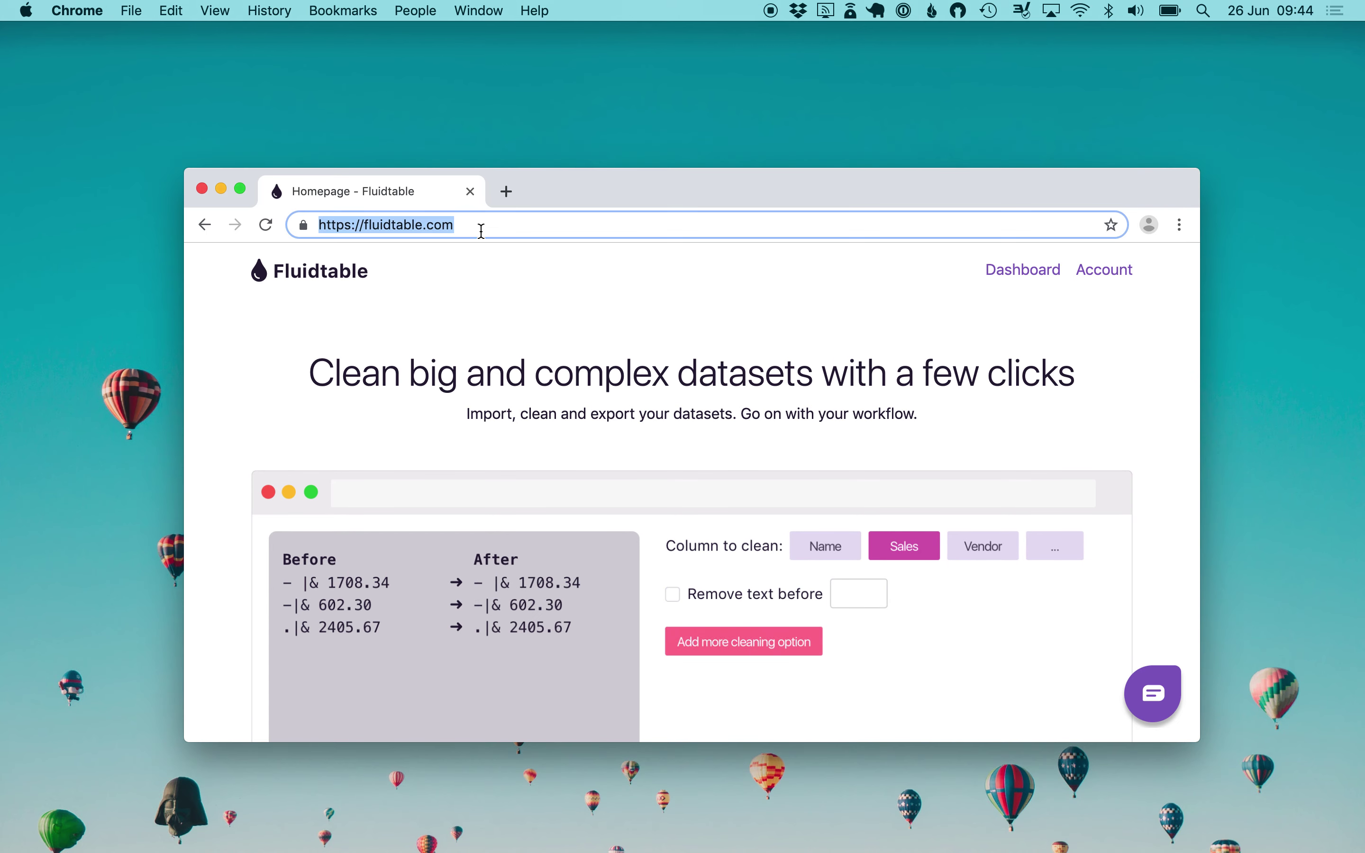
pyautogui.scroll(-5, 618, 414)
pyautogui.click(695, 551)
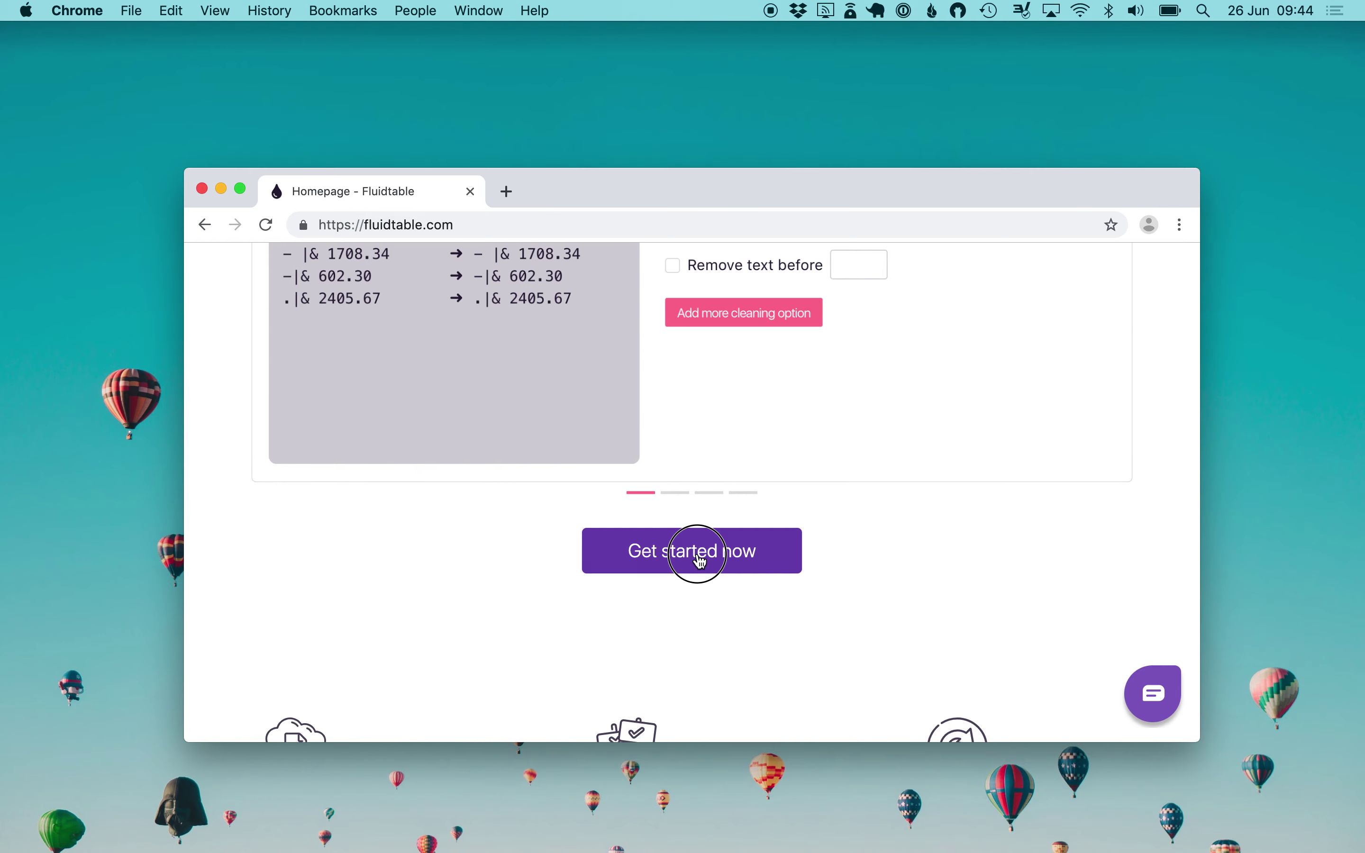
pyautogui.scroll(-2, 700, 561)
pyautogui.scroll(-8, 700, 562)
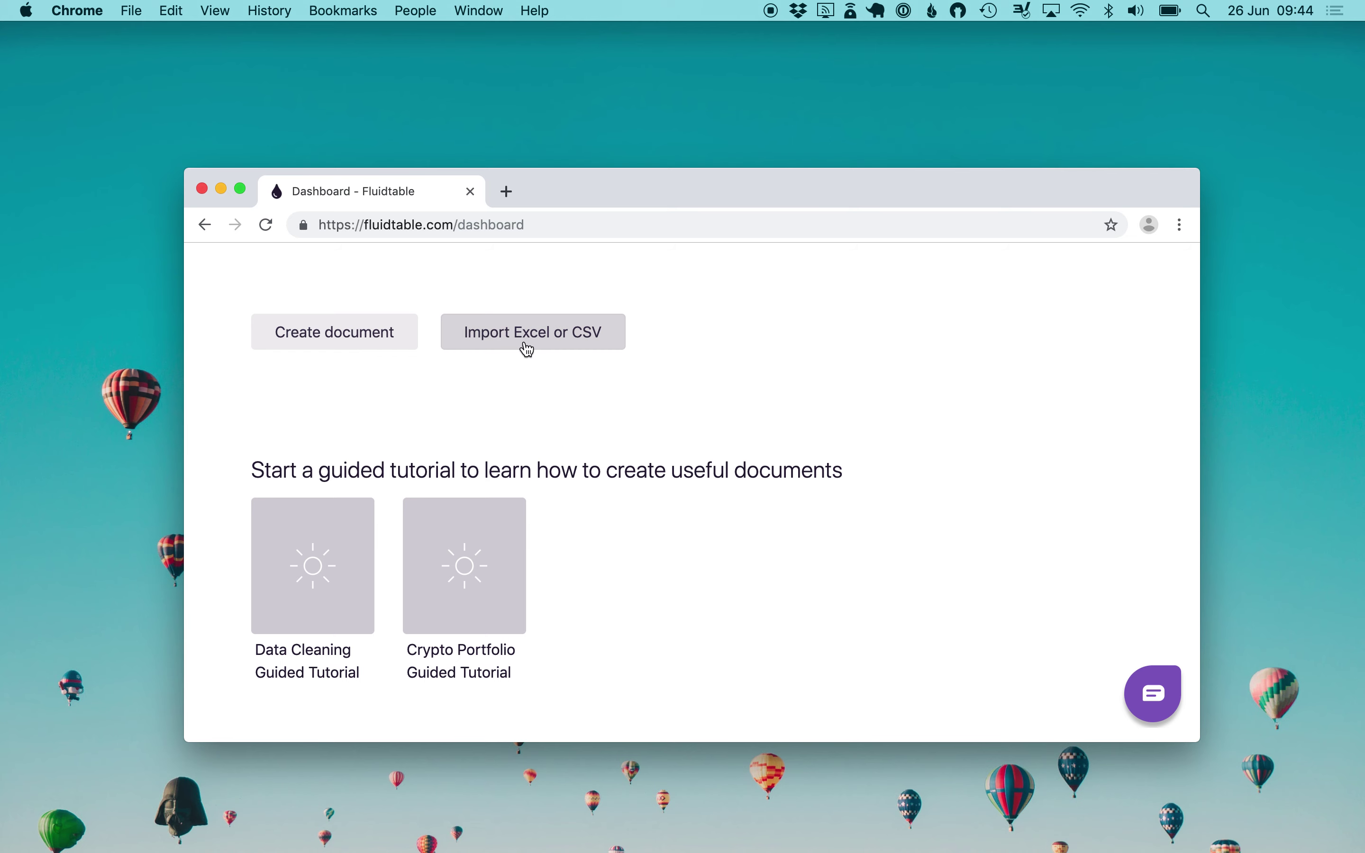
# Step: Import the data-cleaning dataset CSV from Downloads through Import Excel or CSV
pyautogui.click(527, 349)
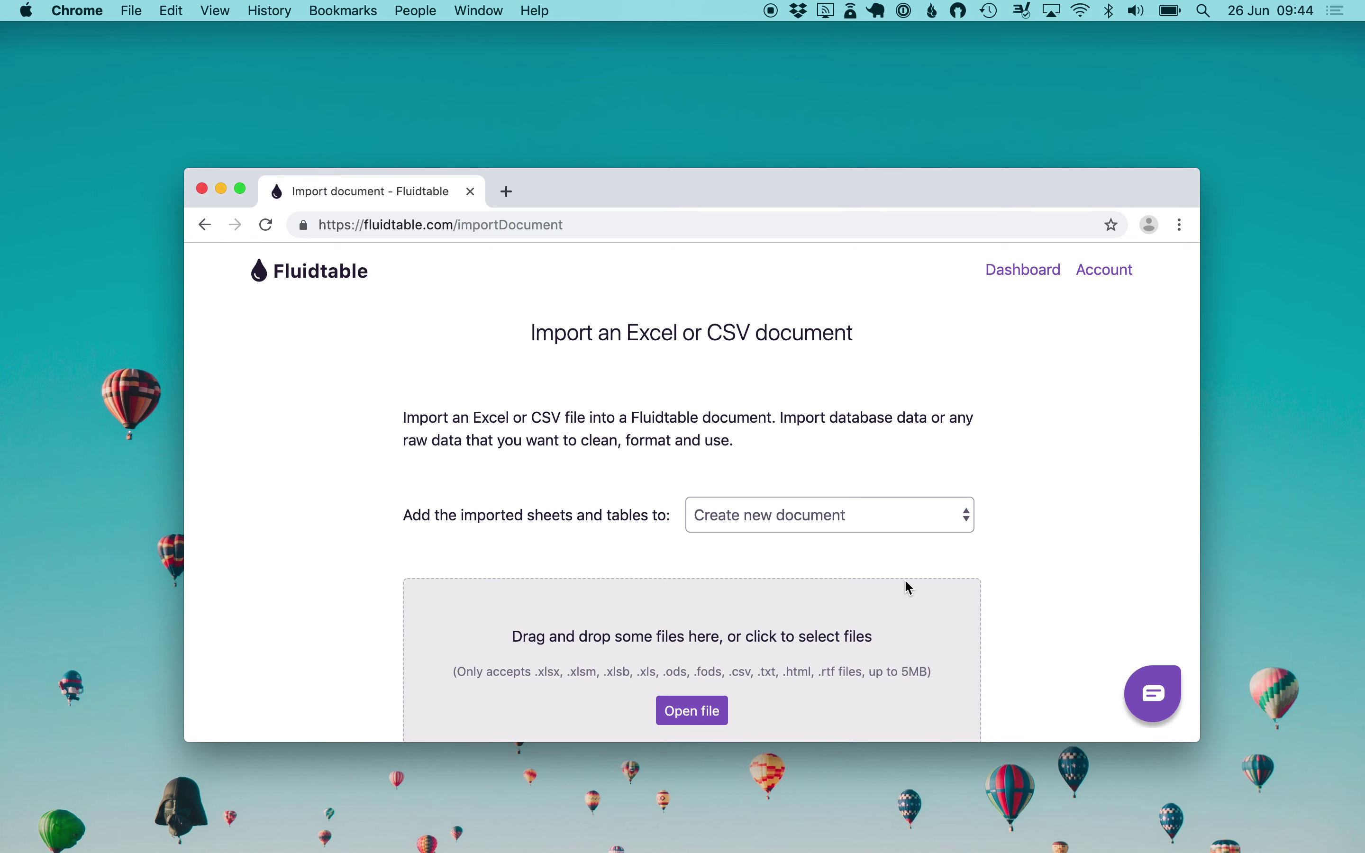
pyautogui.scroll(-3, 905, 582)
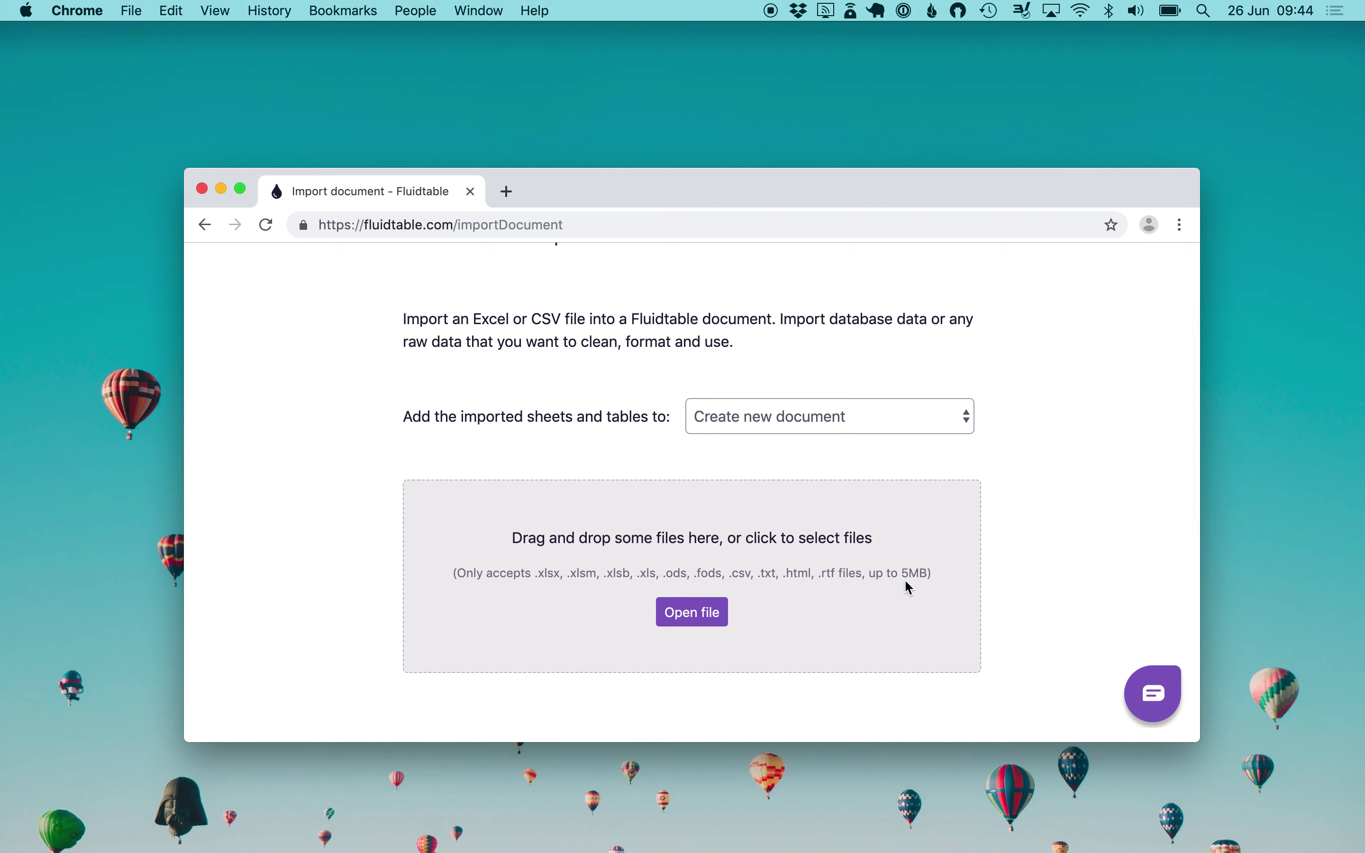
pyautogui.click(698, 619)
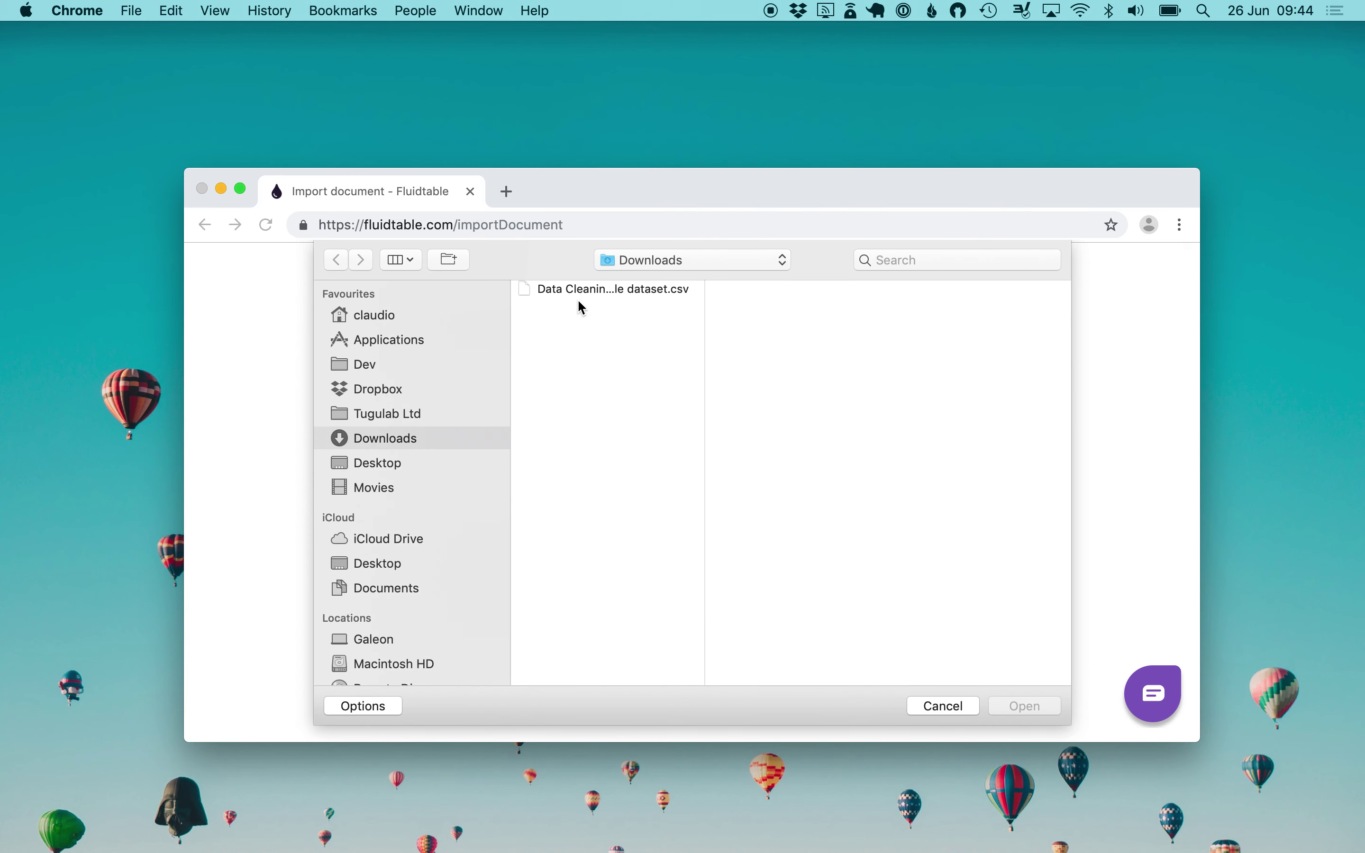
pyautogui.click(584, 290)
pyautogui.doubleClick(580, 290)
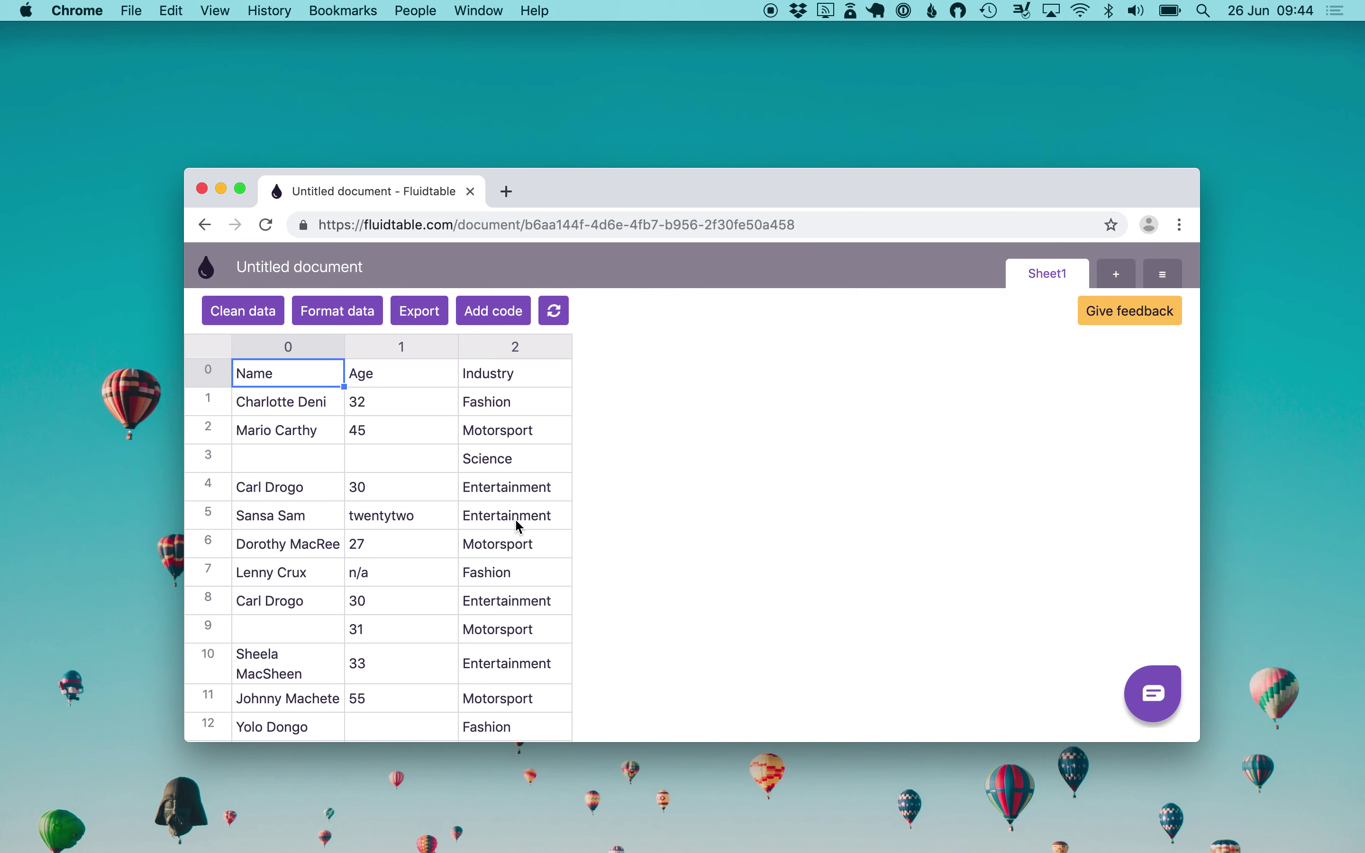
pyautogui.scroll(-10, 552, 590)
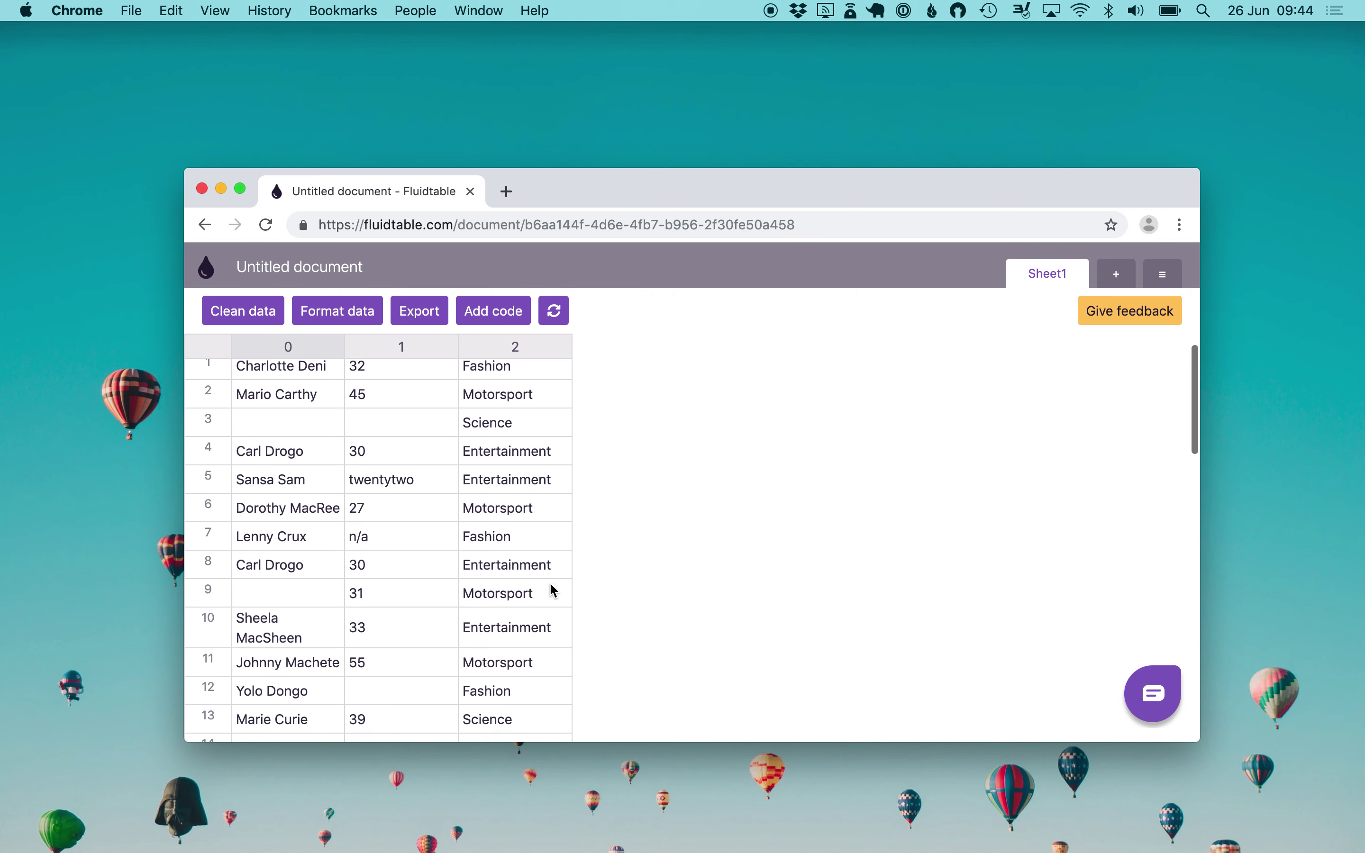
pyautogui.scroll(10, 553, 589)
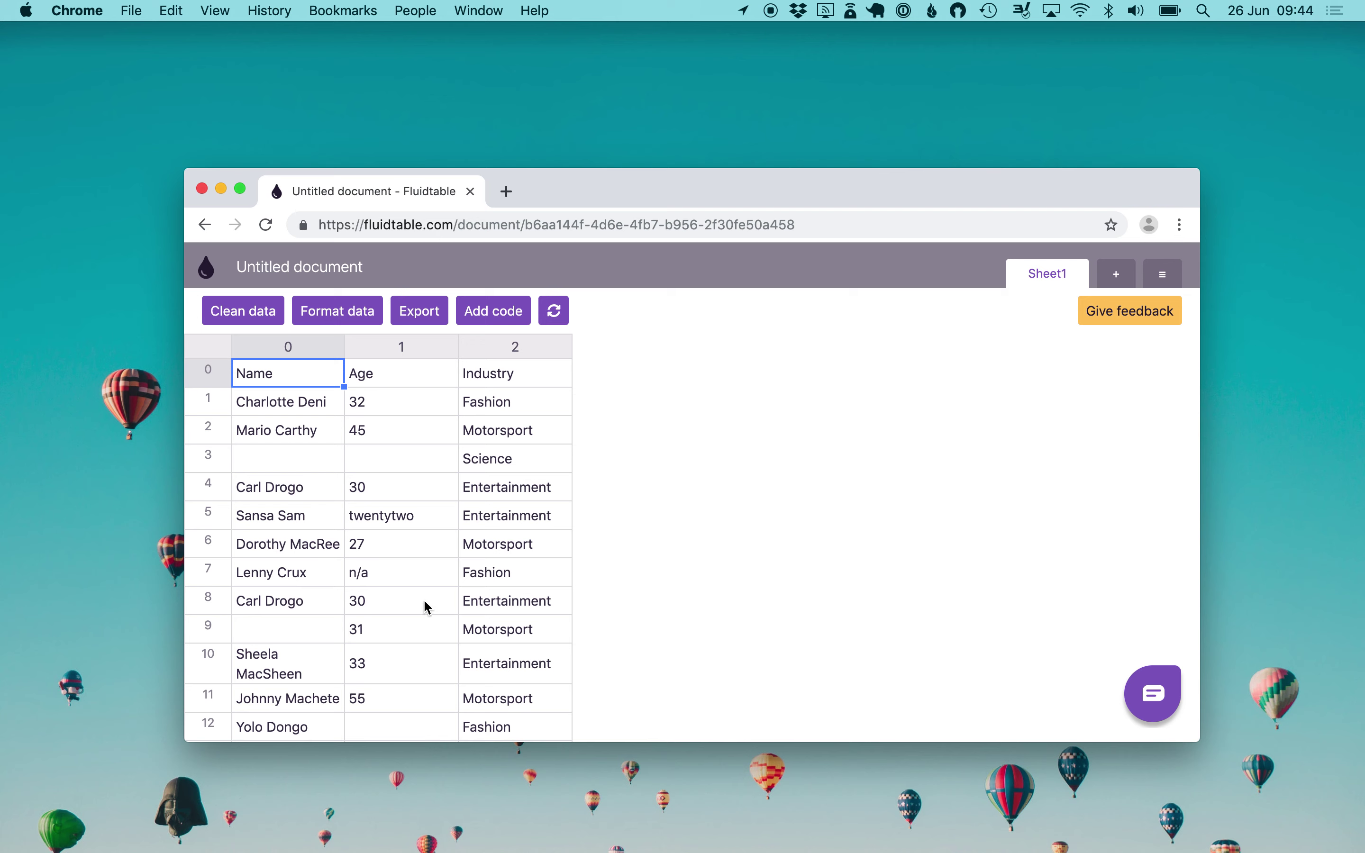
# Step: Open the data cleaner and make row 0 (Name, Age, Industry) the header row
pyautogui.click(246, 323)
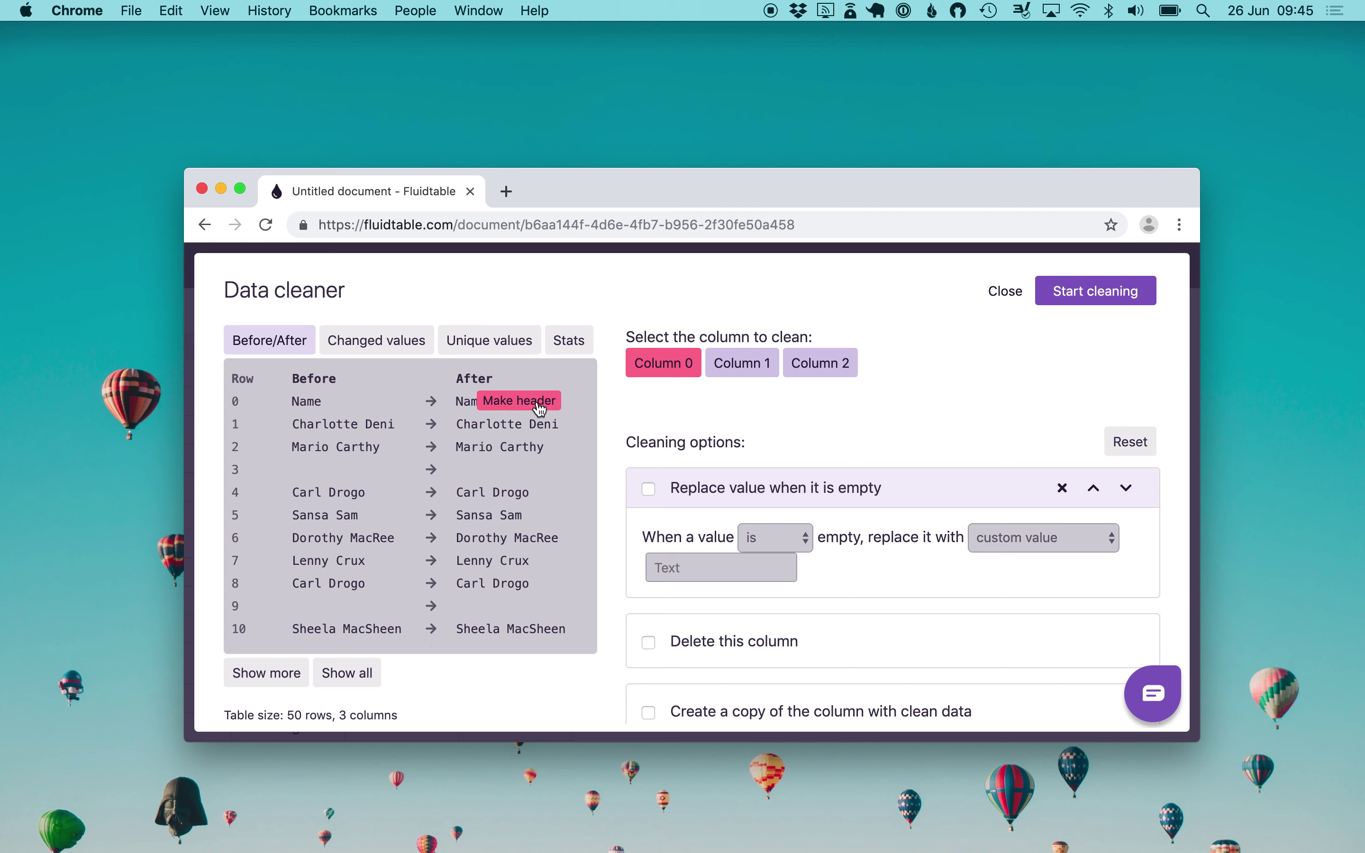
pyautogui.click(556, 404)
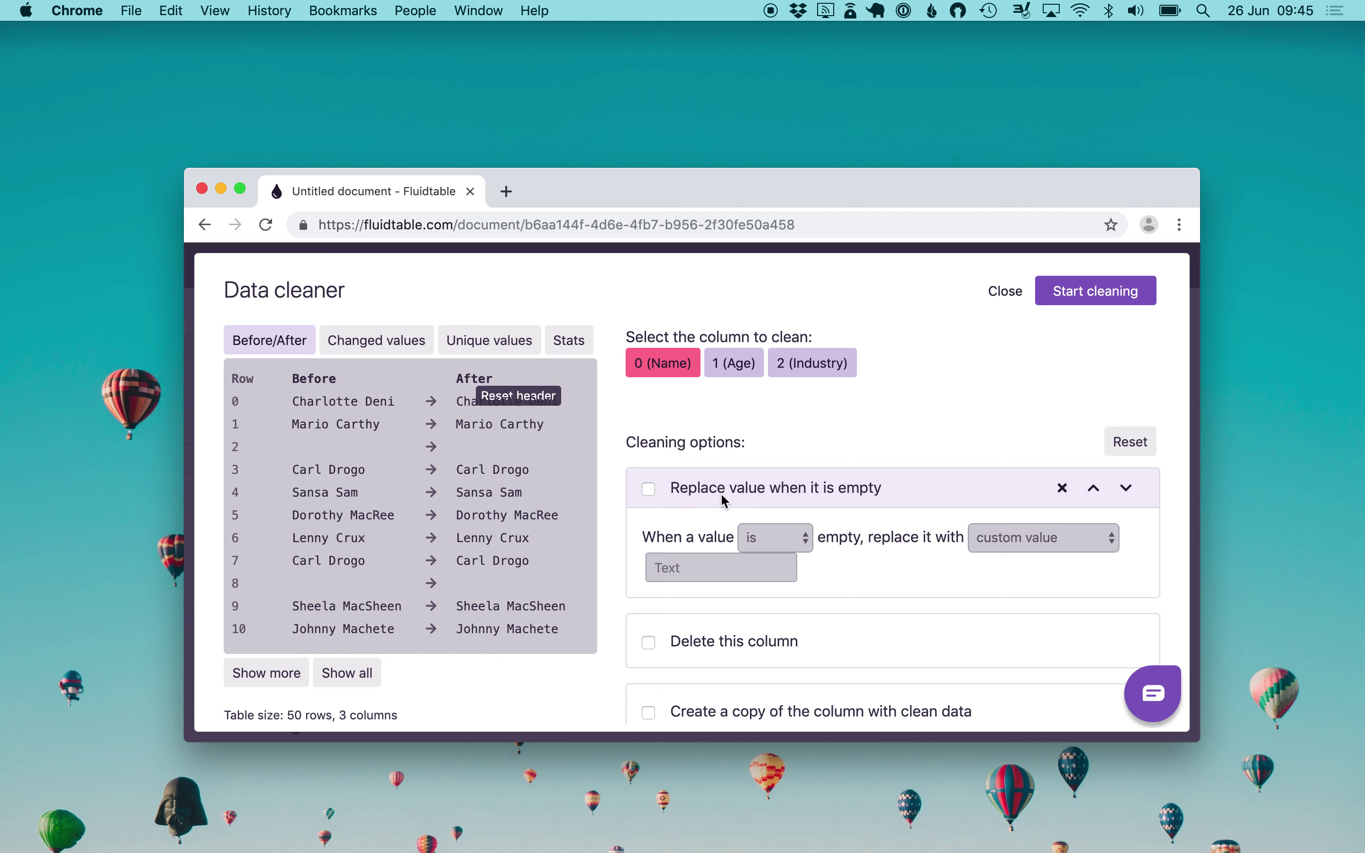
# Step: Set column 0 (Name) to replace empty values with the text 'Unknown'
pyautogui.click(653, 492)
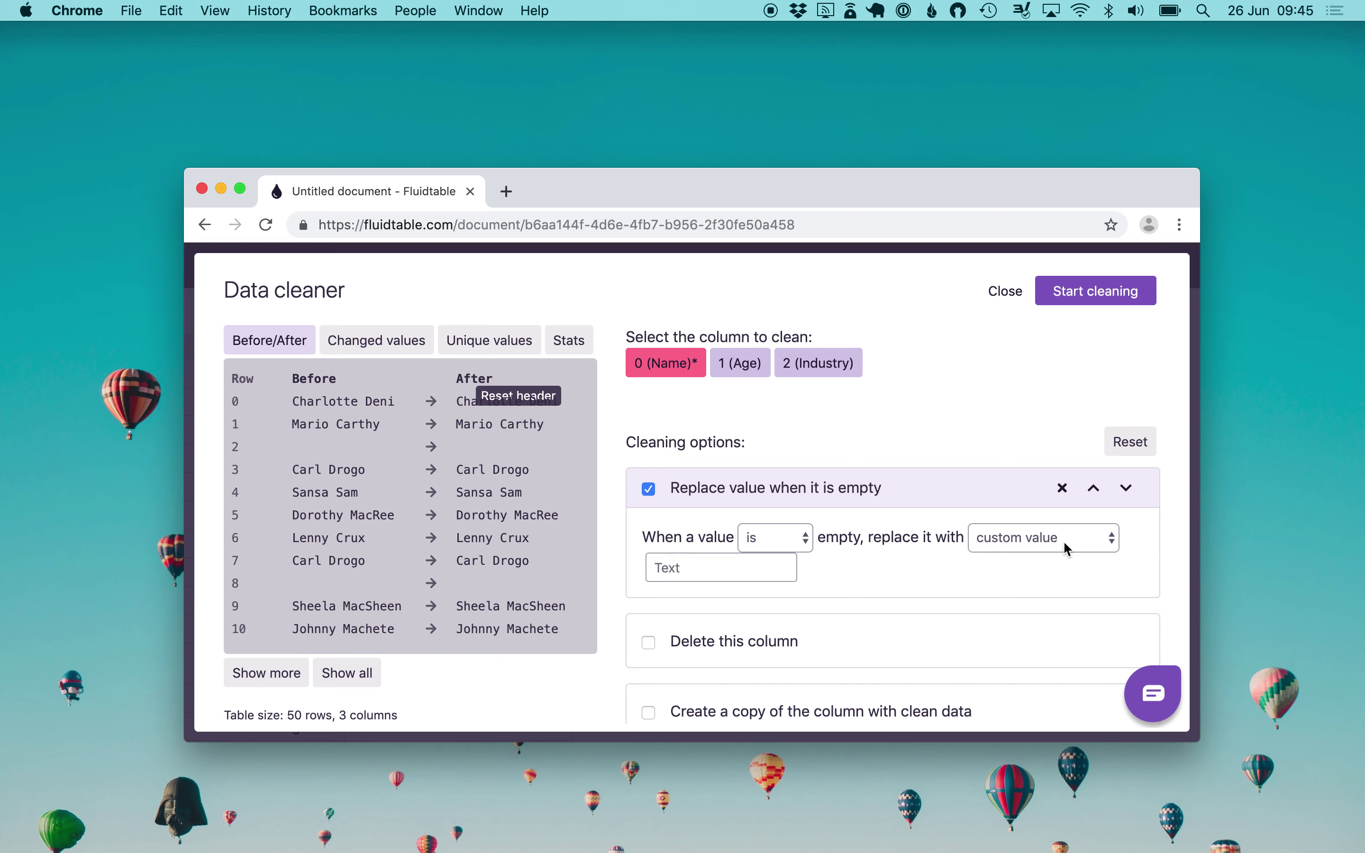
pyautogui.click(705, 561)
pyautogui.write('U')
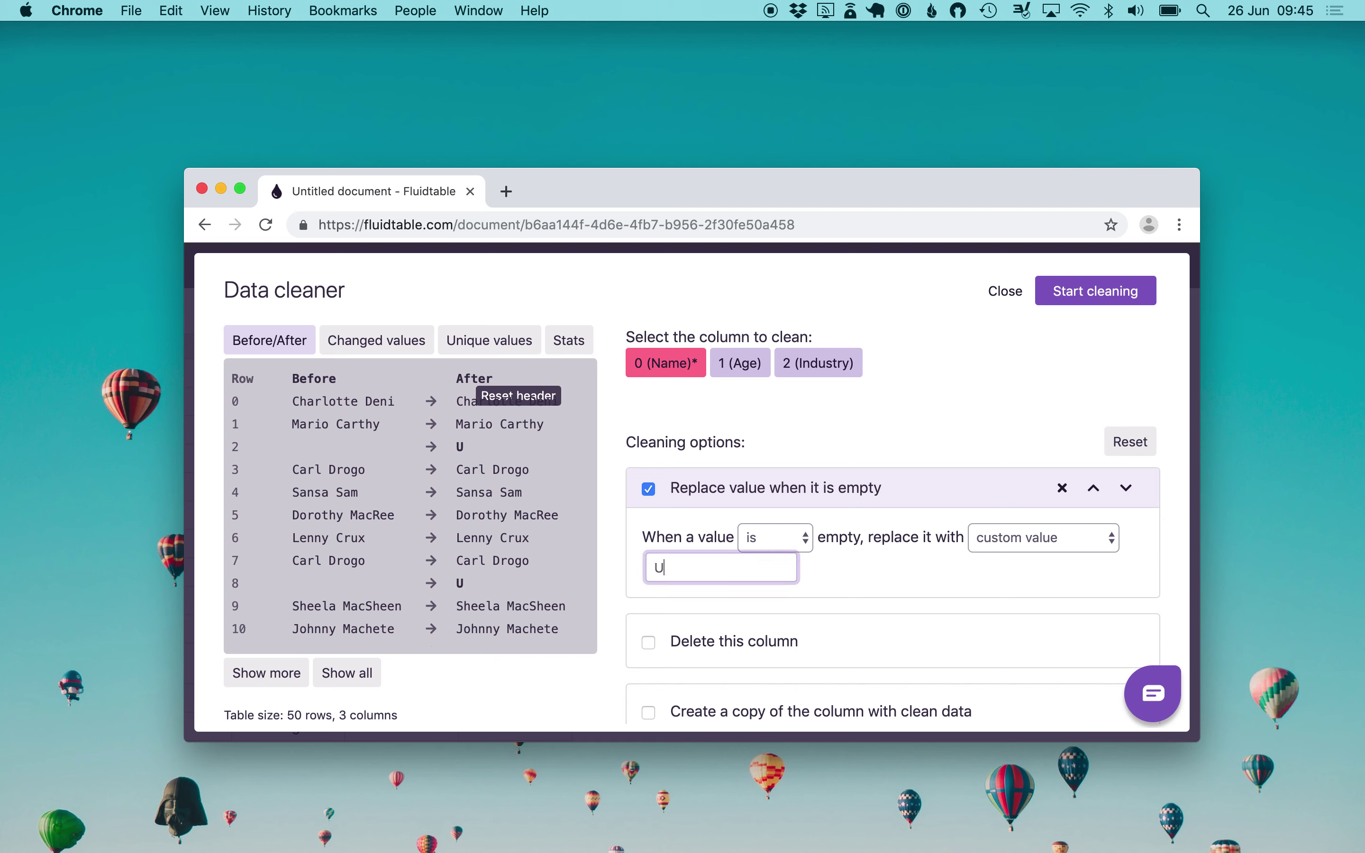
pyautogui.write('nknown')
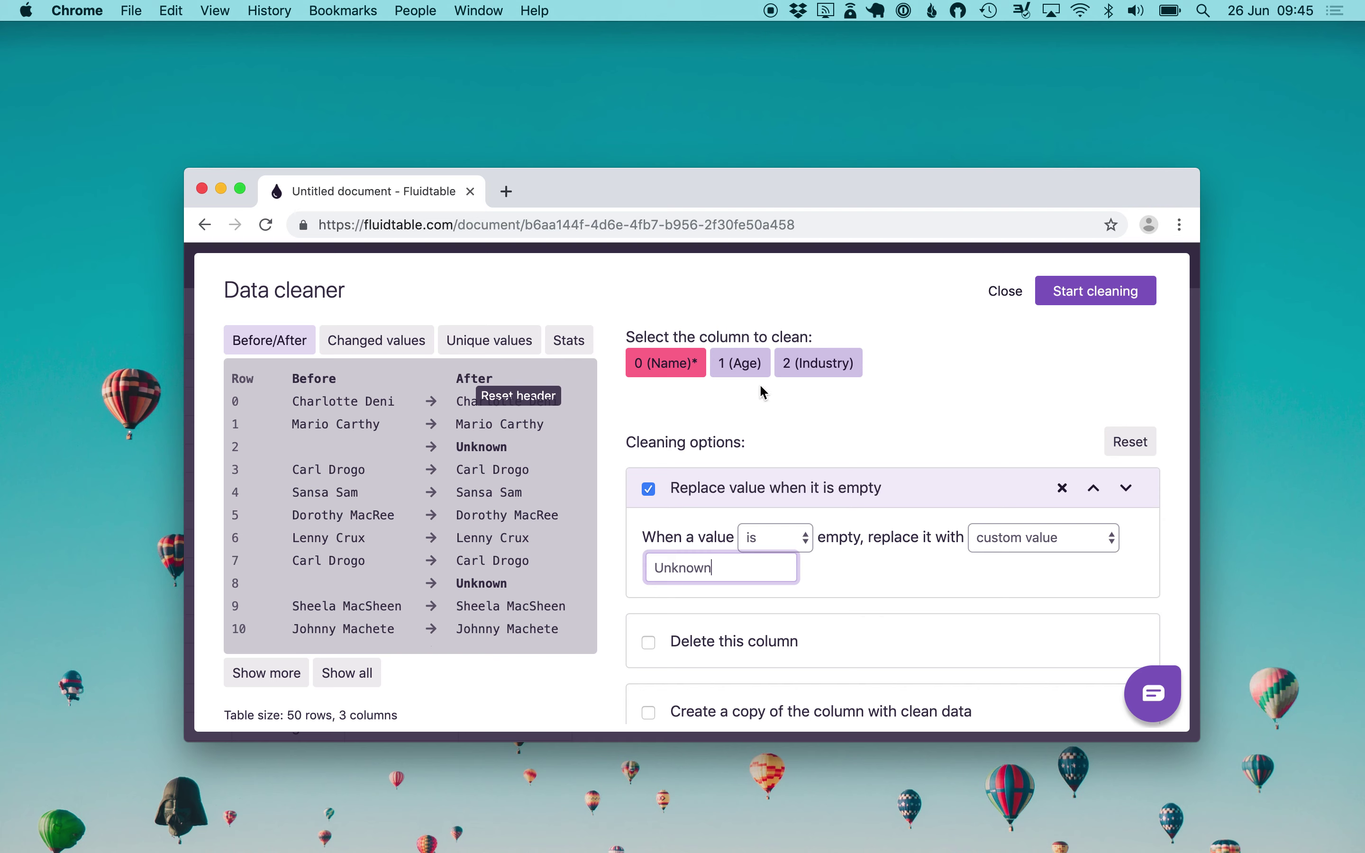
# Step: For the Age column, add the rule removing rows where the value is empty
pyautogui.click(742, 373)
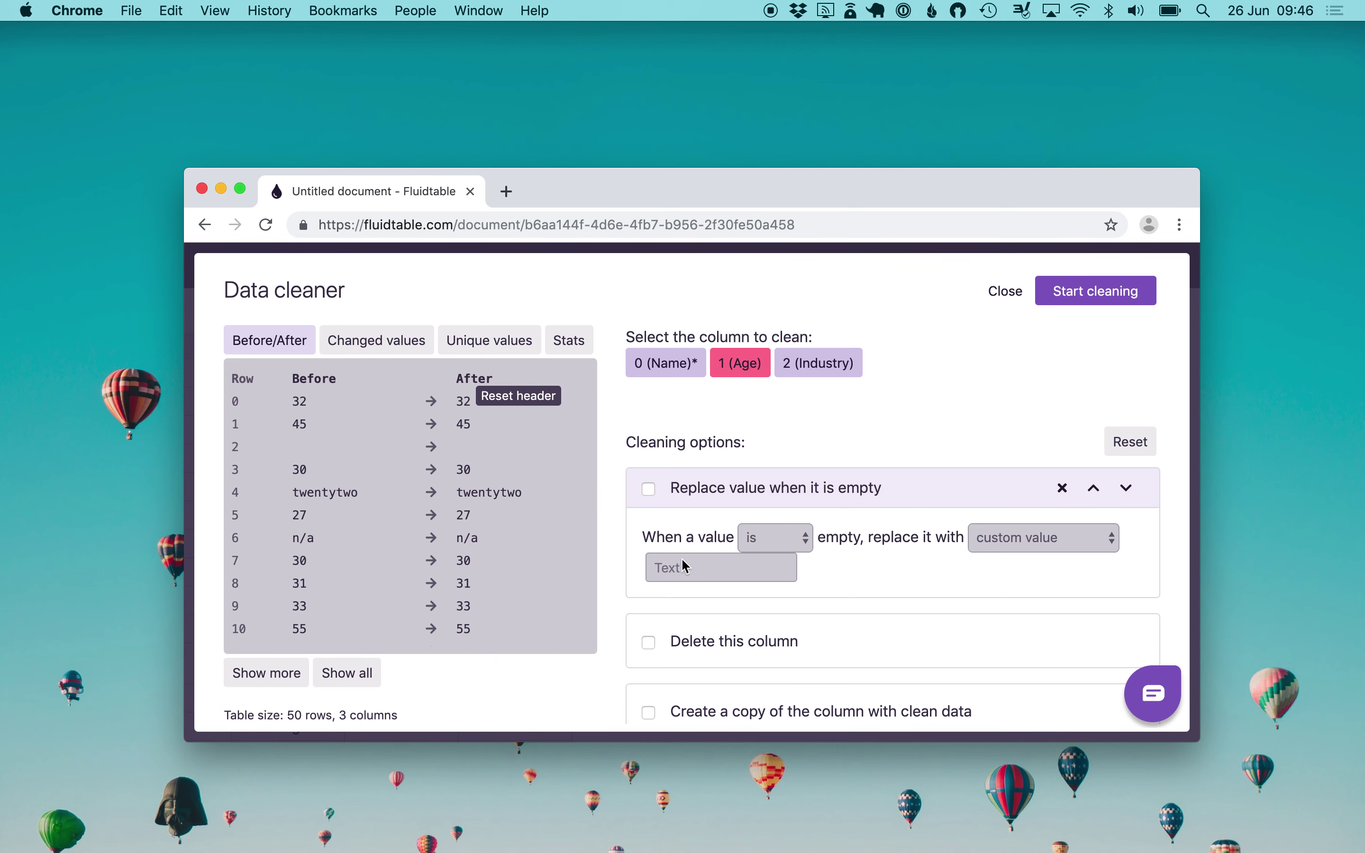
pyautogui.scroll(-2, 683, 561)
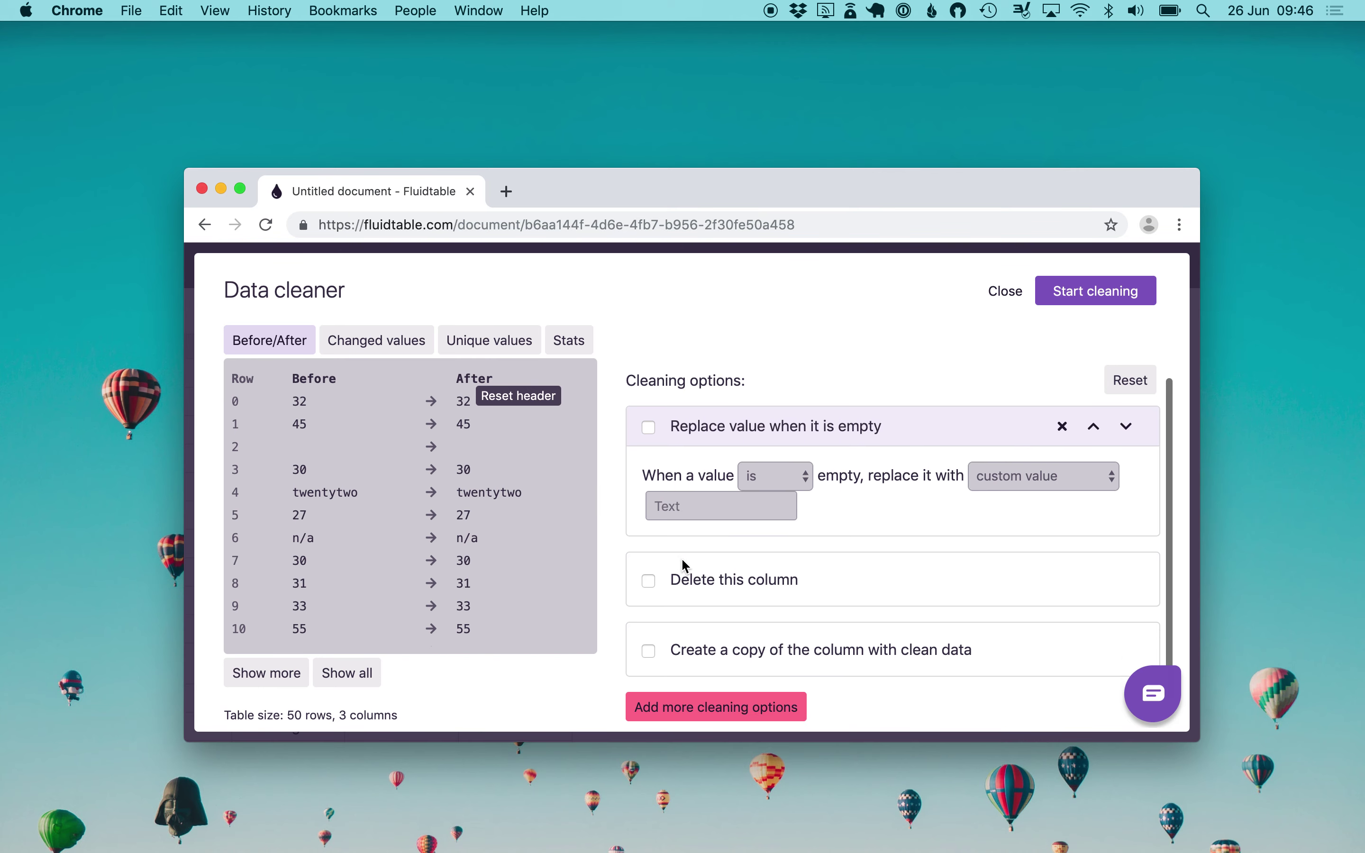
pyautogui.click(725, 694)
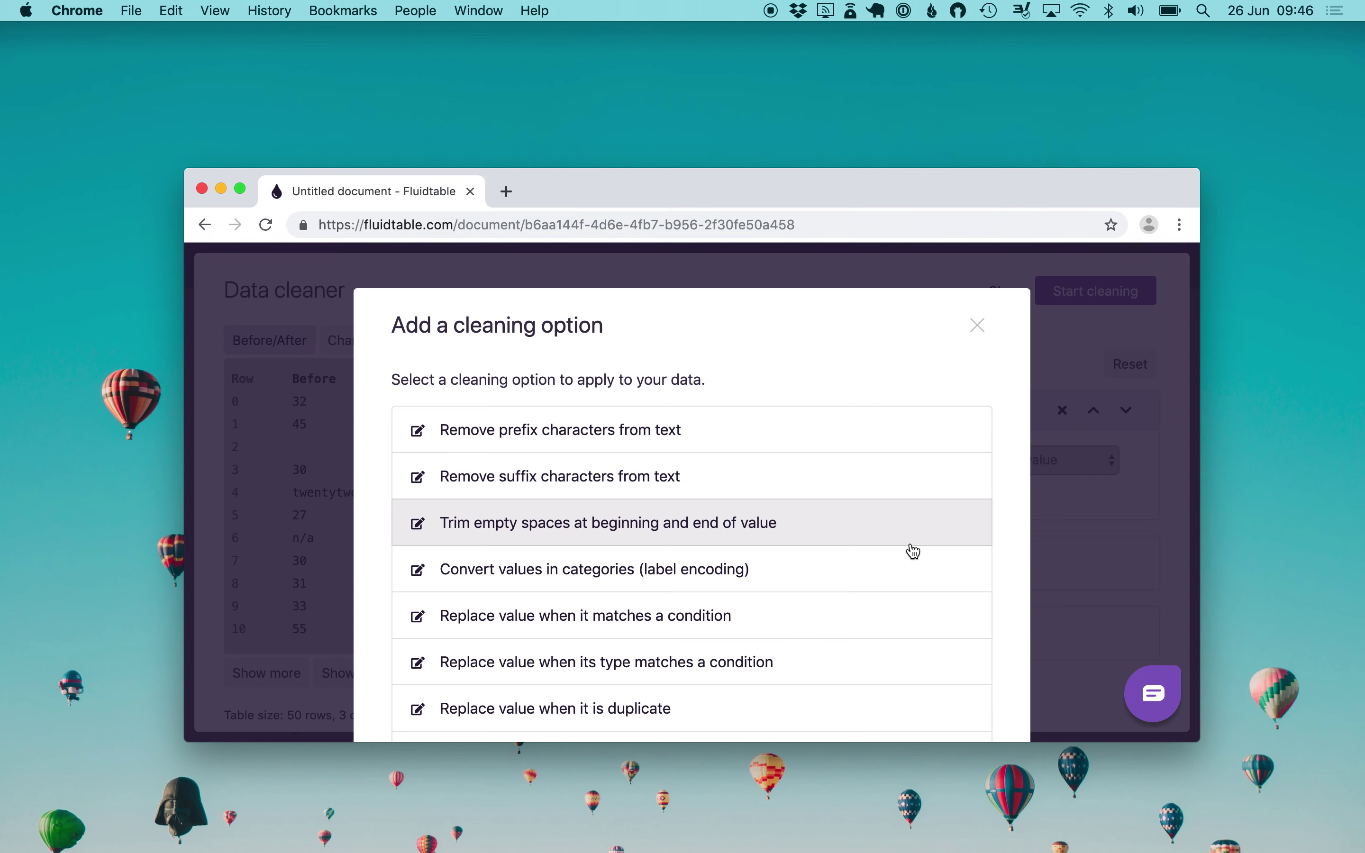
pyautogui.scroll(-10, 914, 551)
pyautogui.scroll(-4, 914, 551)
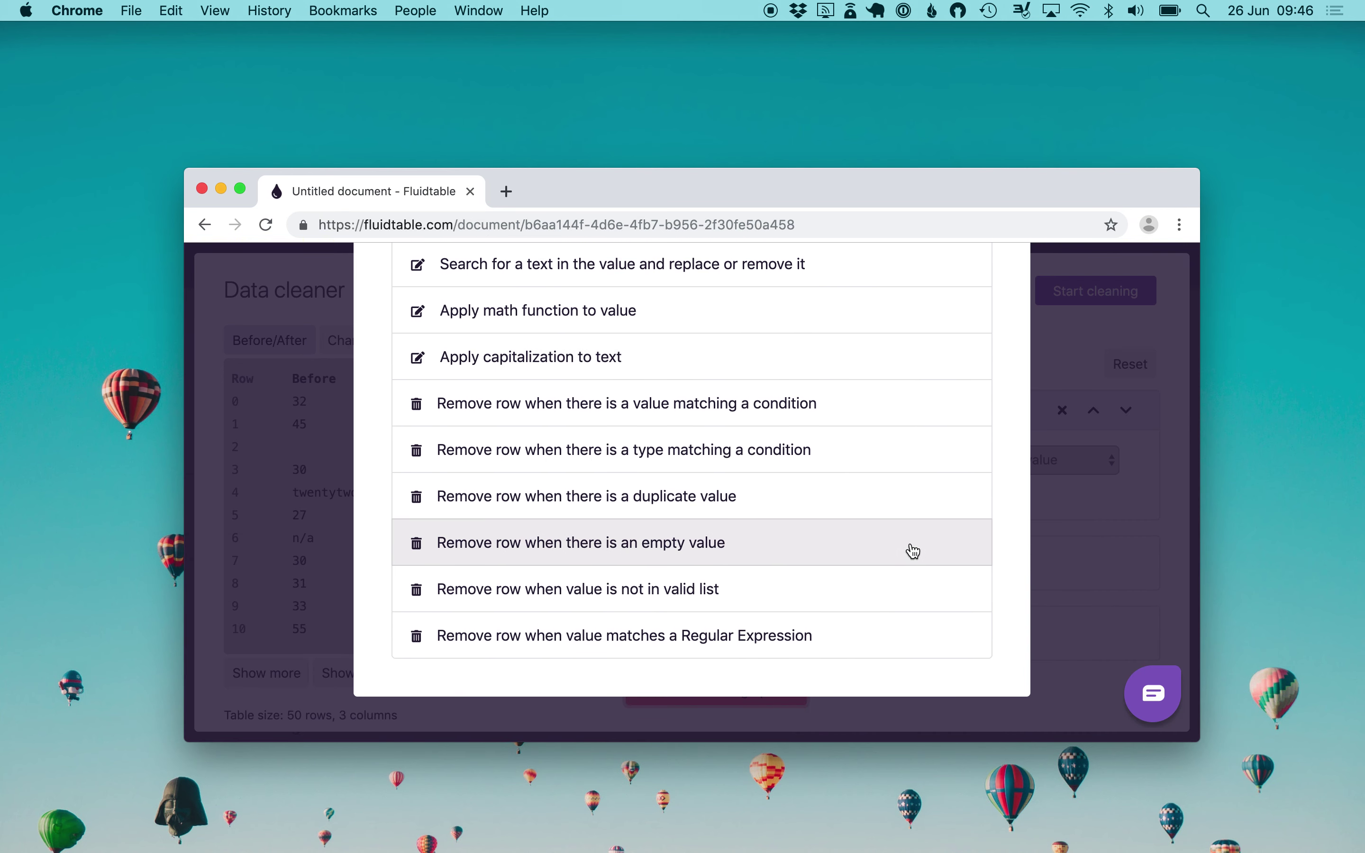
pyautogui.click(790, 550)
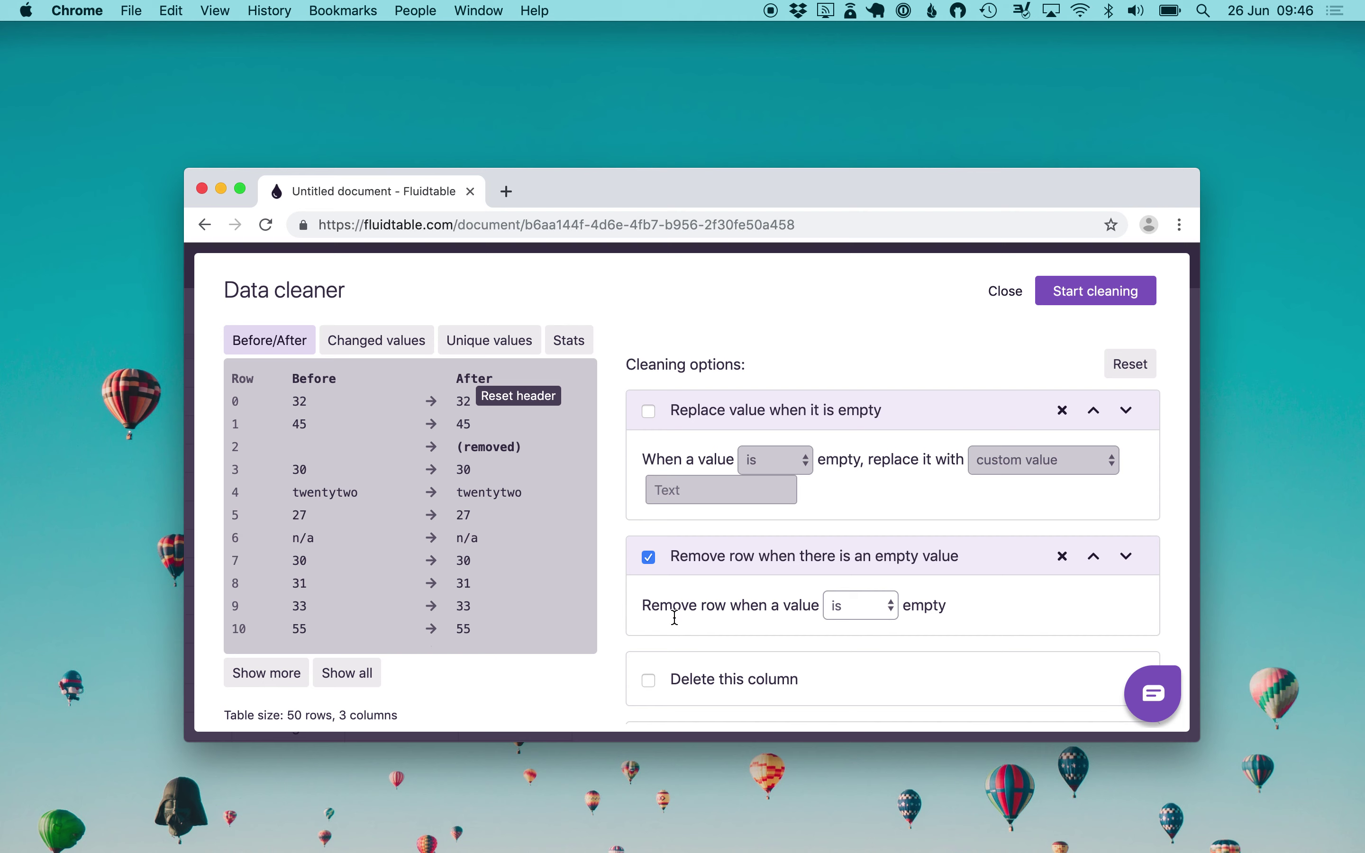
pyautogui.scroll(-3, 677, 621)
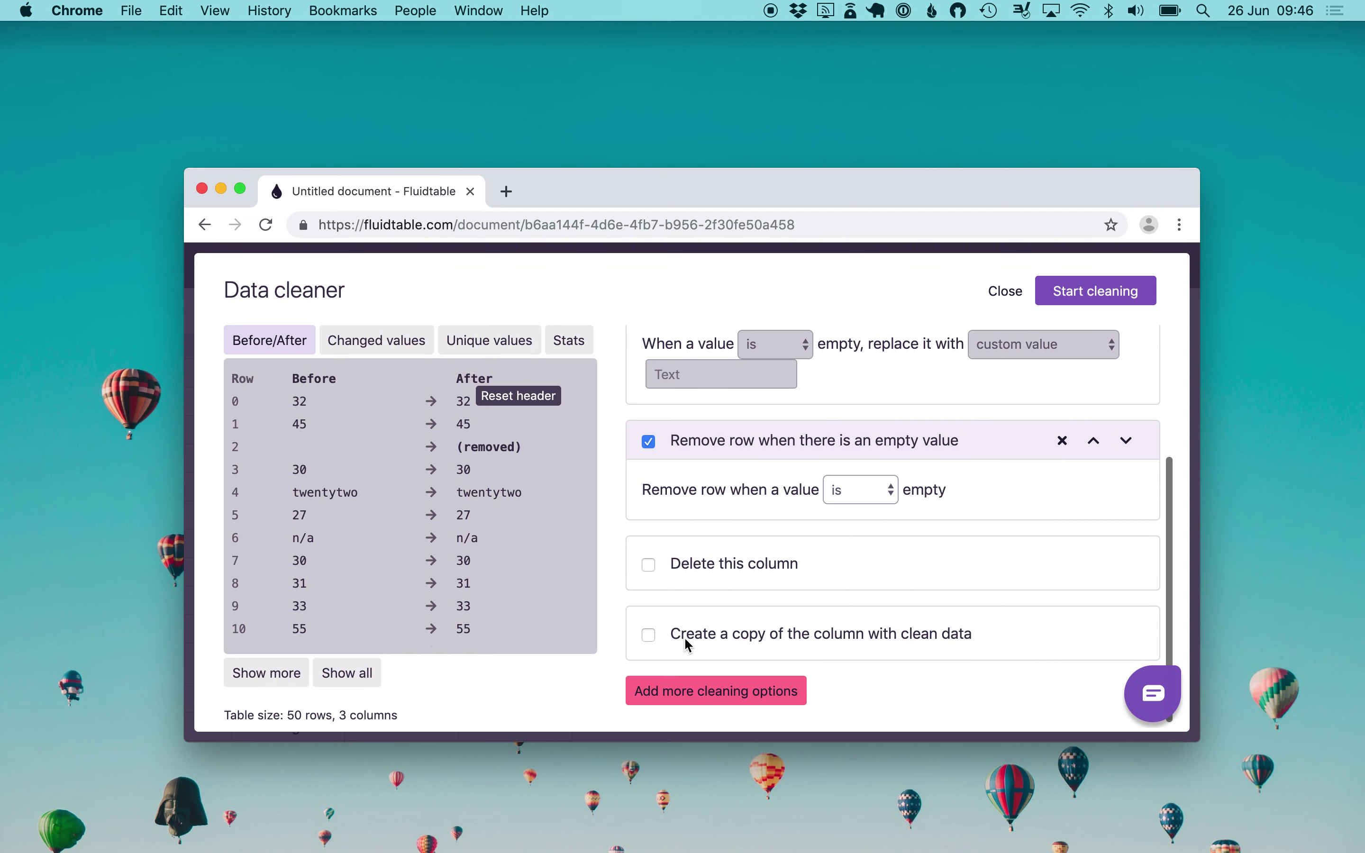
# Step: Add an Age rule removing rows whose value type 'is not' 'number'
pyautogui.click(709, 702)
pyautogui.scroll(-7, 709, 708)
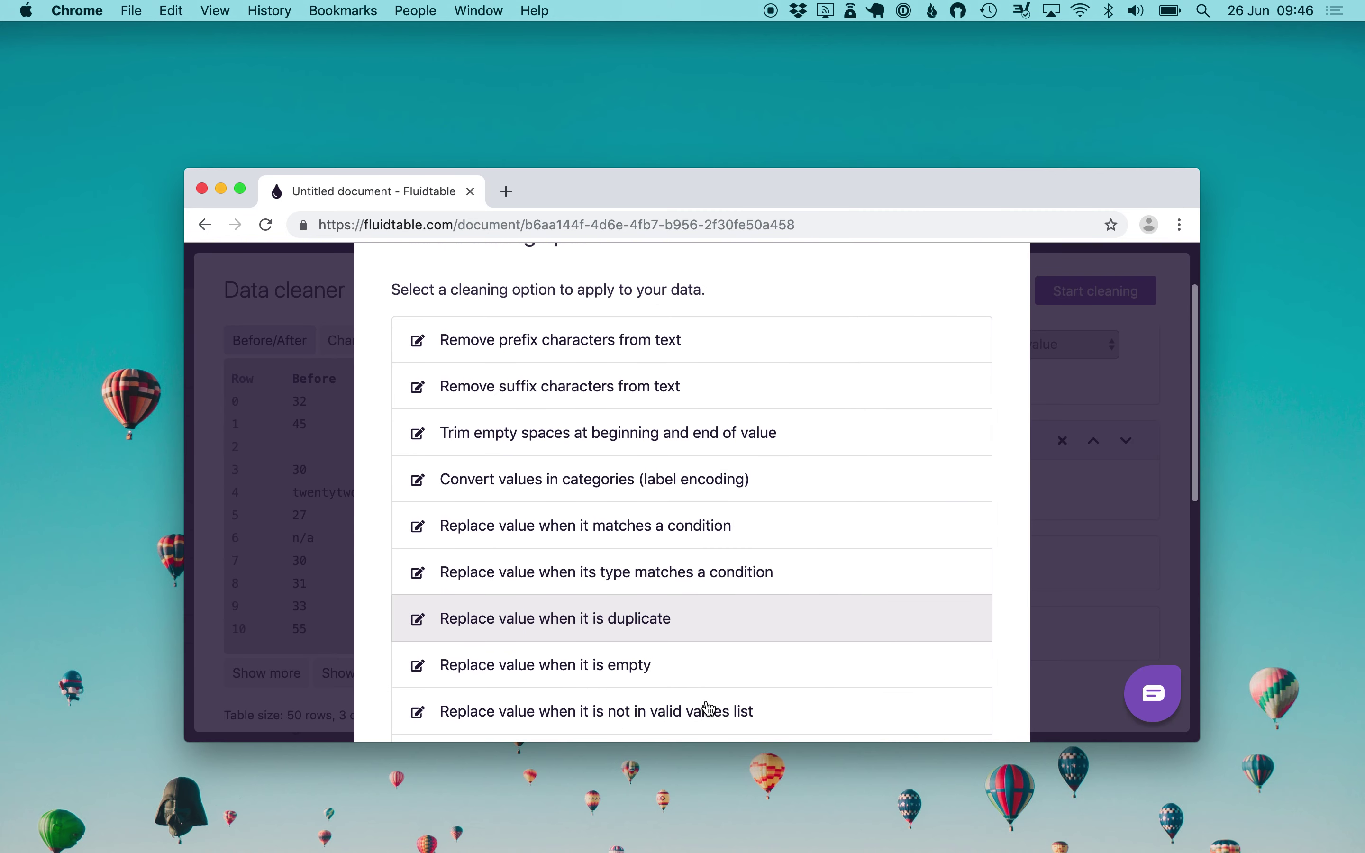
pyautogui.scroll(-4, 709, 708)
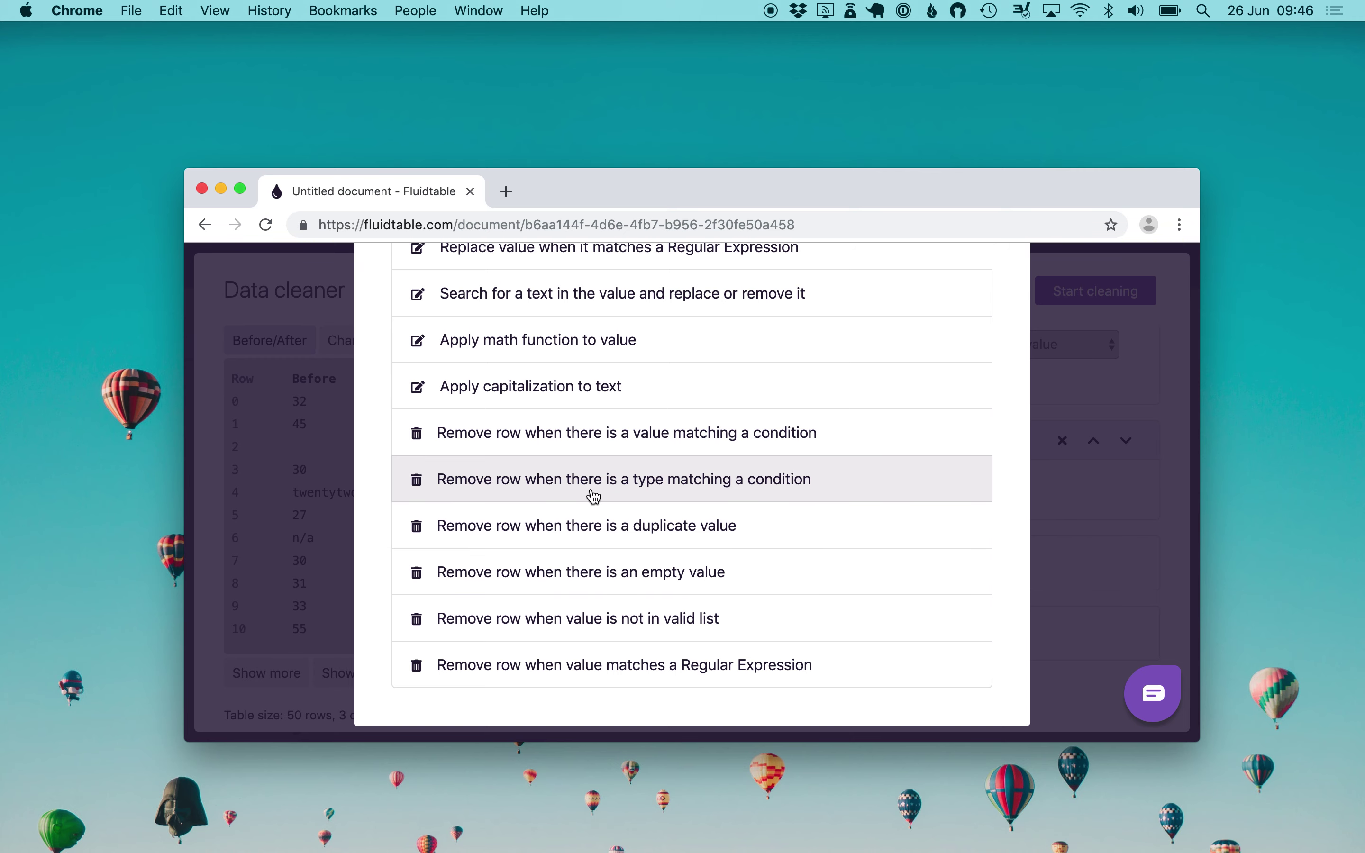
pyautogui.click(594, 495)
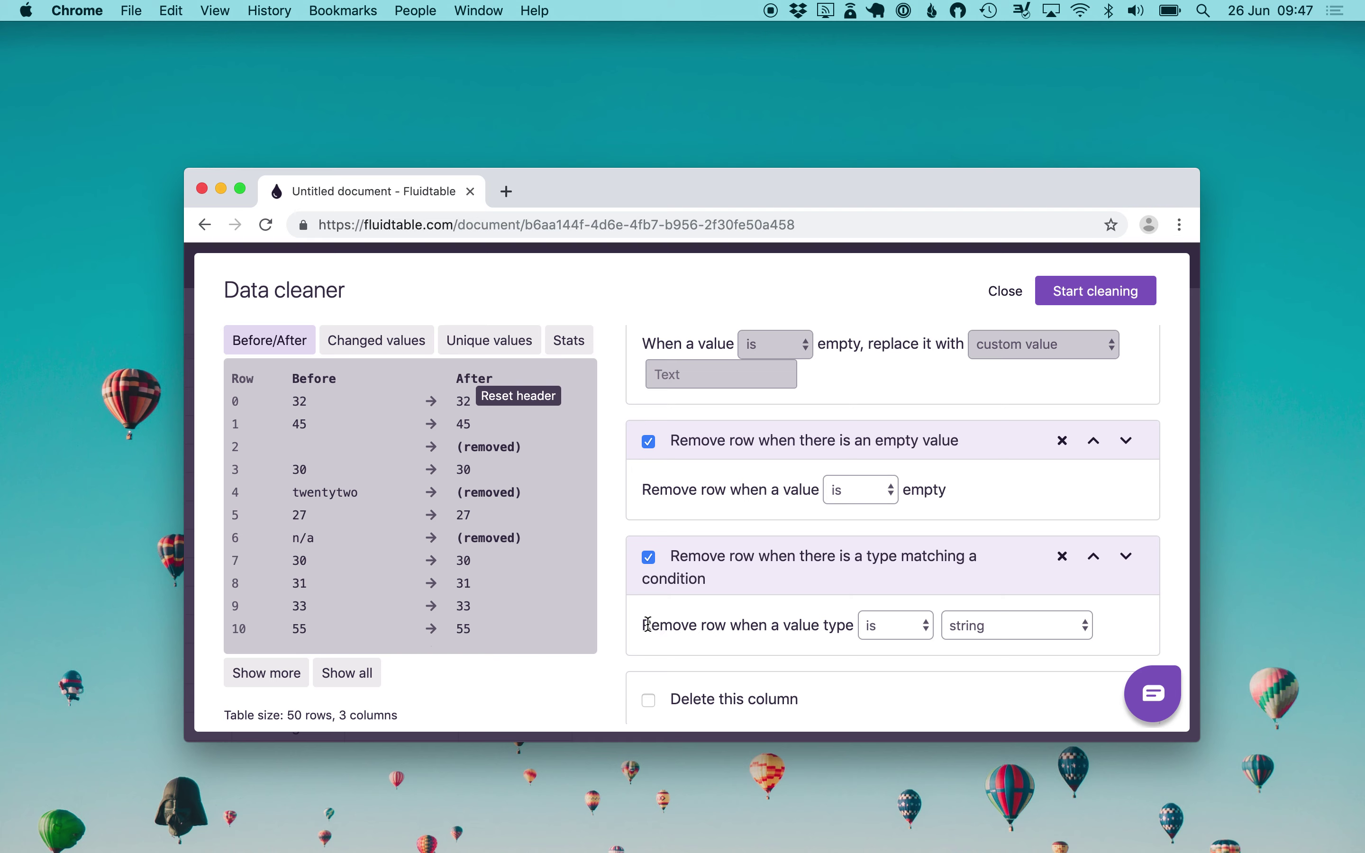
pyautogui.click(899, 631)
pyautogui.click(894, 647)
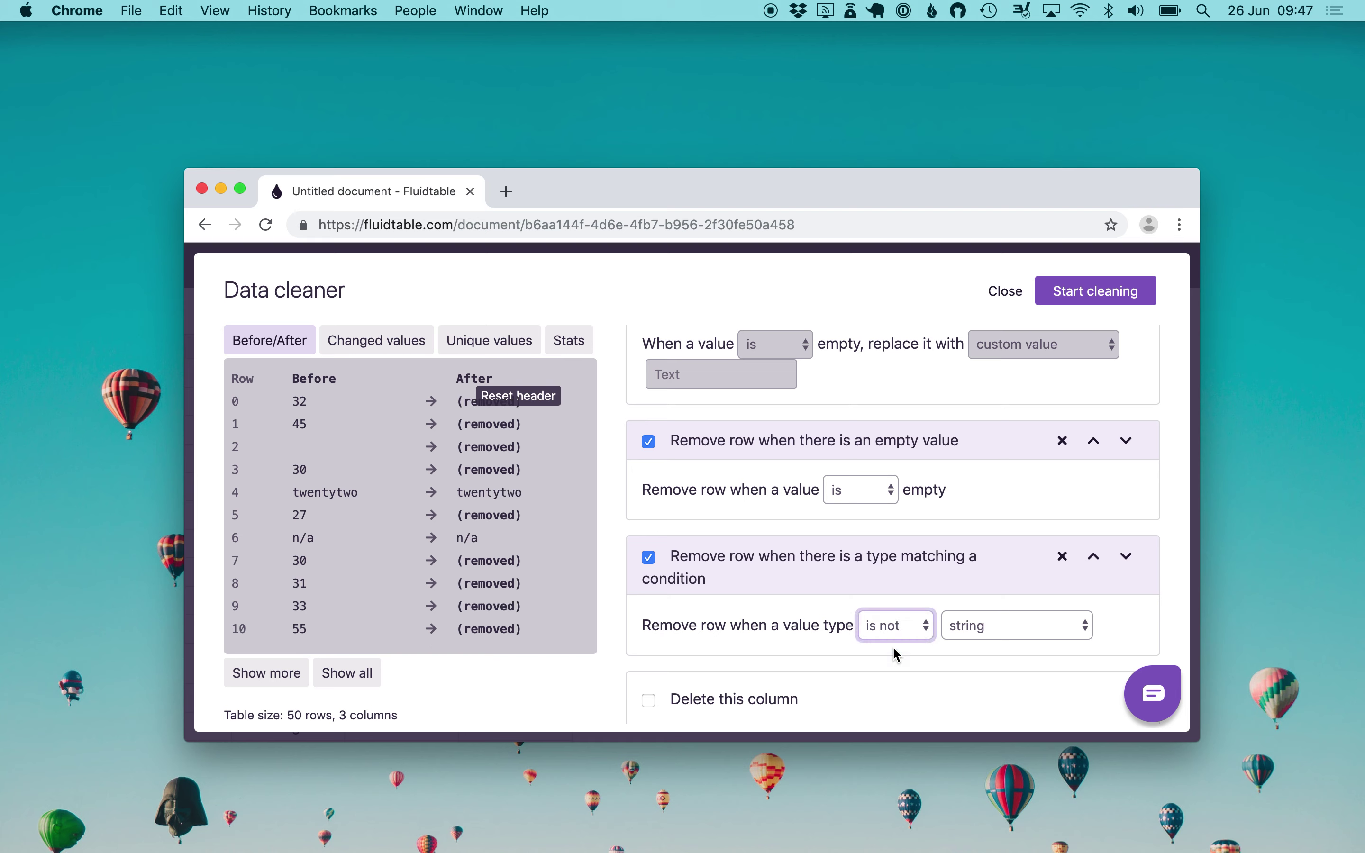
pyautogui.click(987, 623)
pyautogui.click(989, 648)
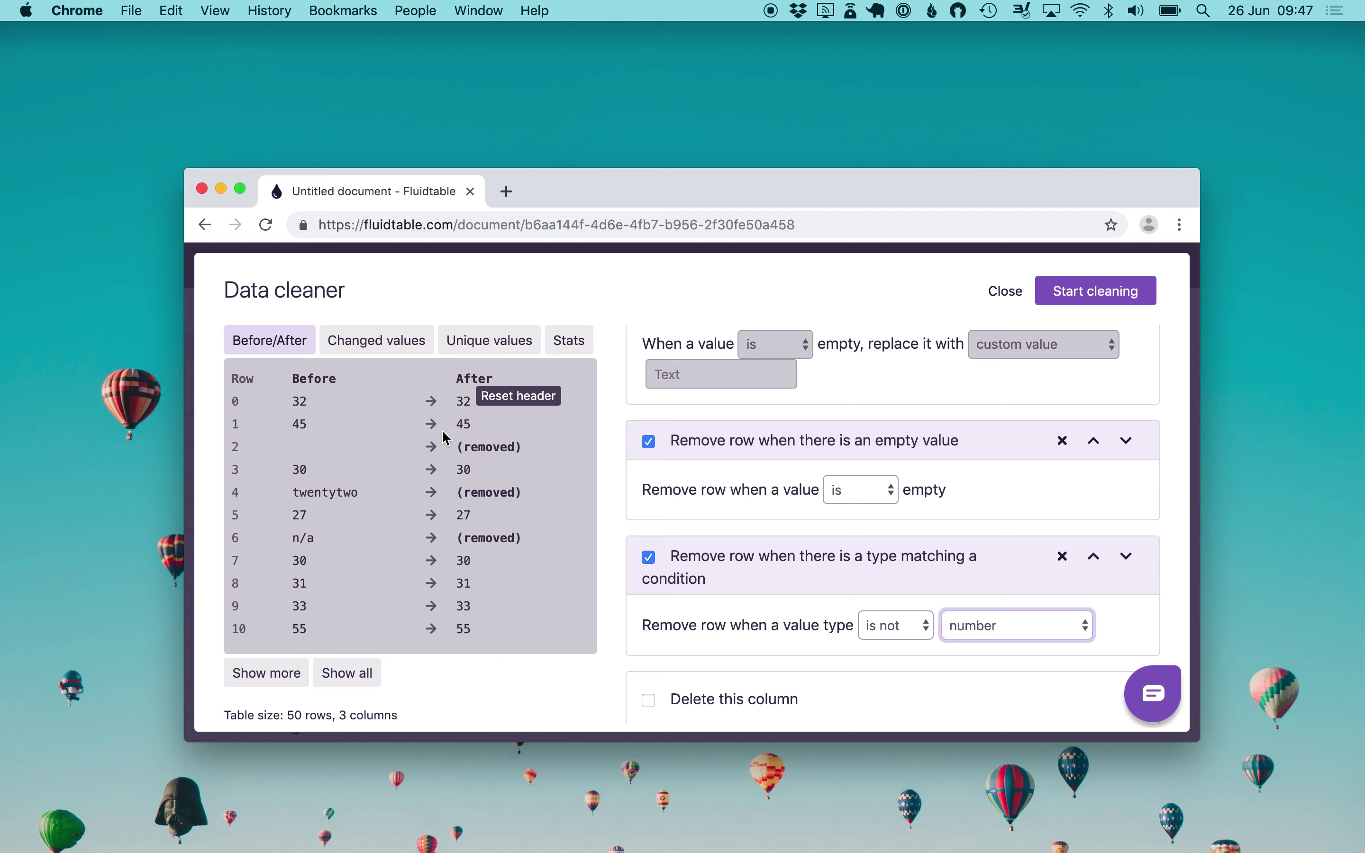
pyautogui.moveTo(538, 456); pyautogui.dragTo(458, 445)
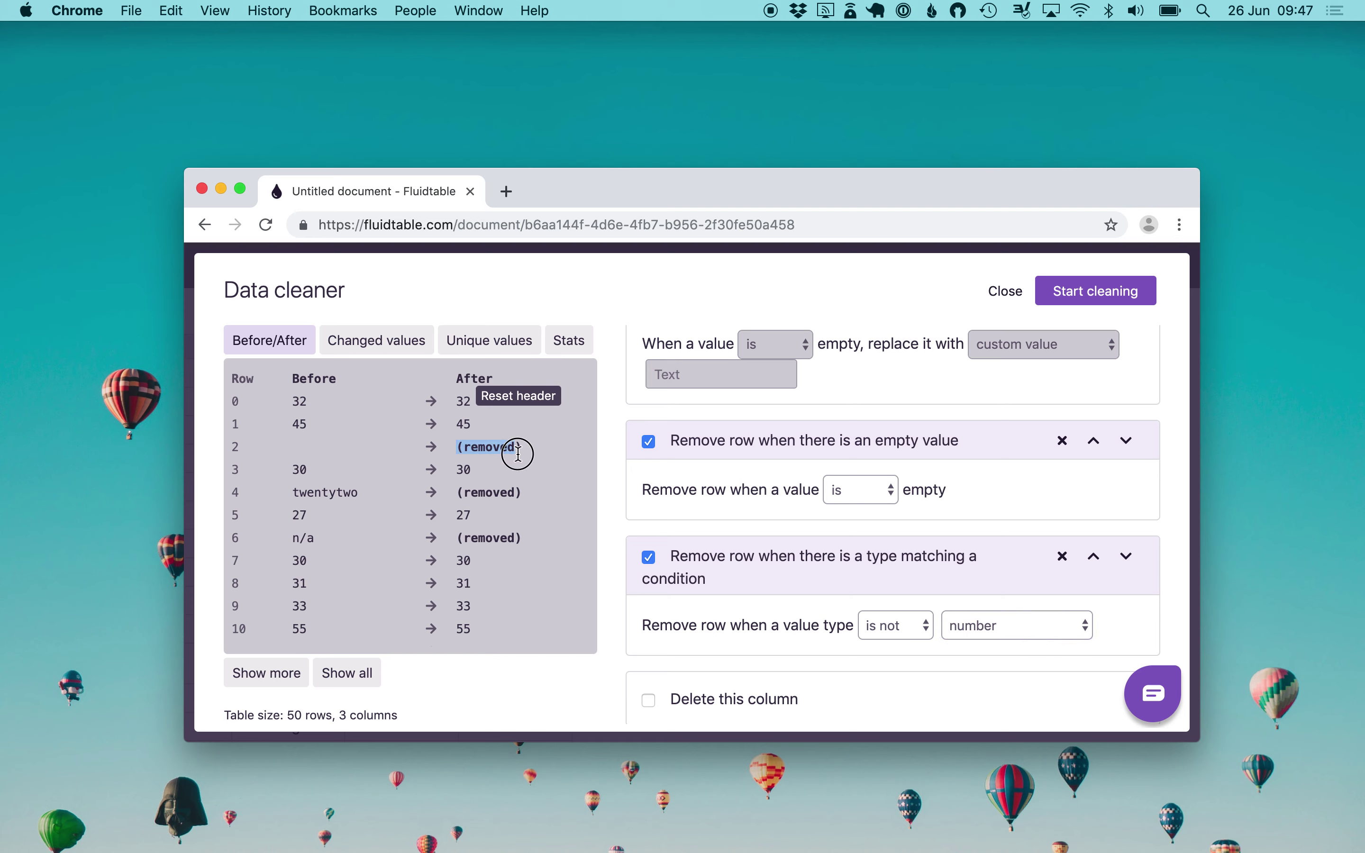
pyautogui.click(536, 461)
pyautogui.scroll(5, 724, 507)
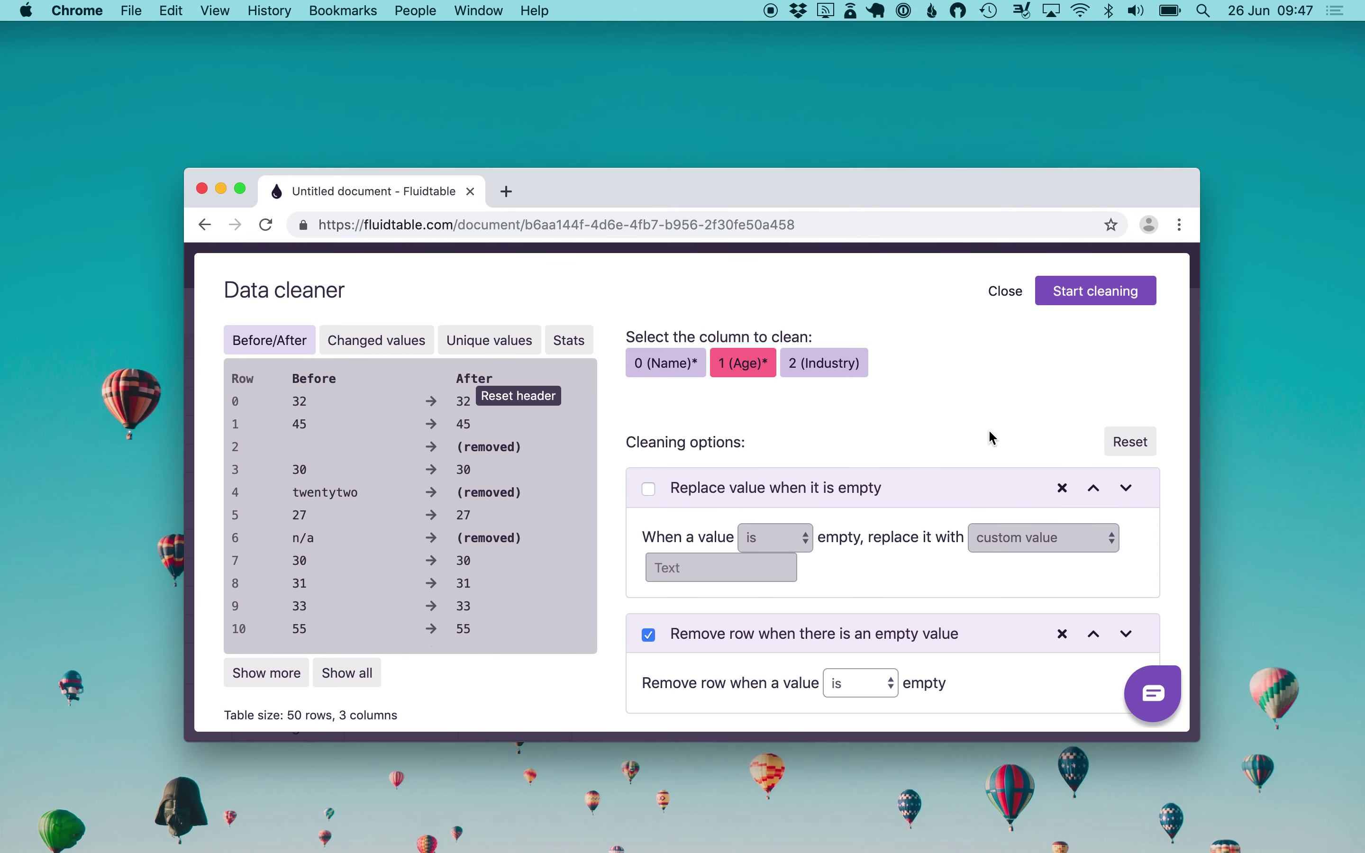
# Step: Run Start cleaning to create Sheet1 Clean, review it, then return to Sheet1
pyautogui.click(1086, 302)
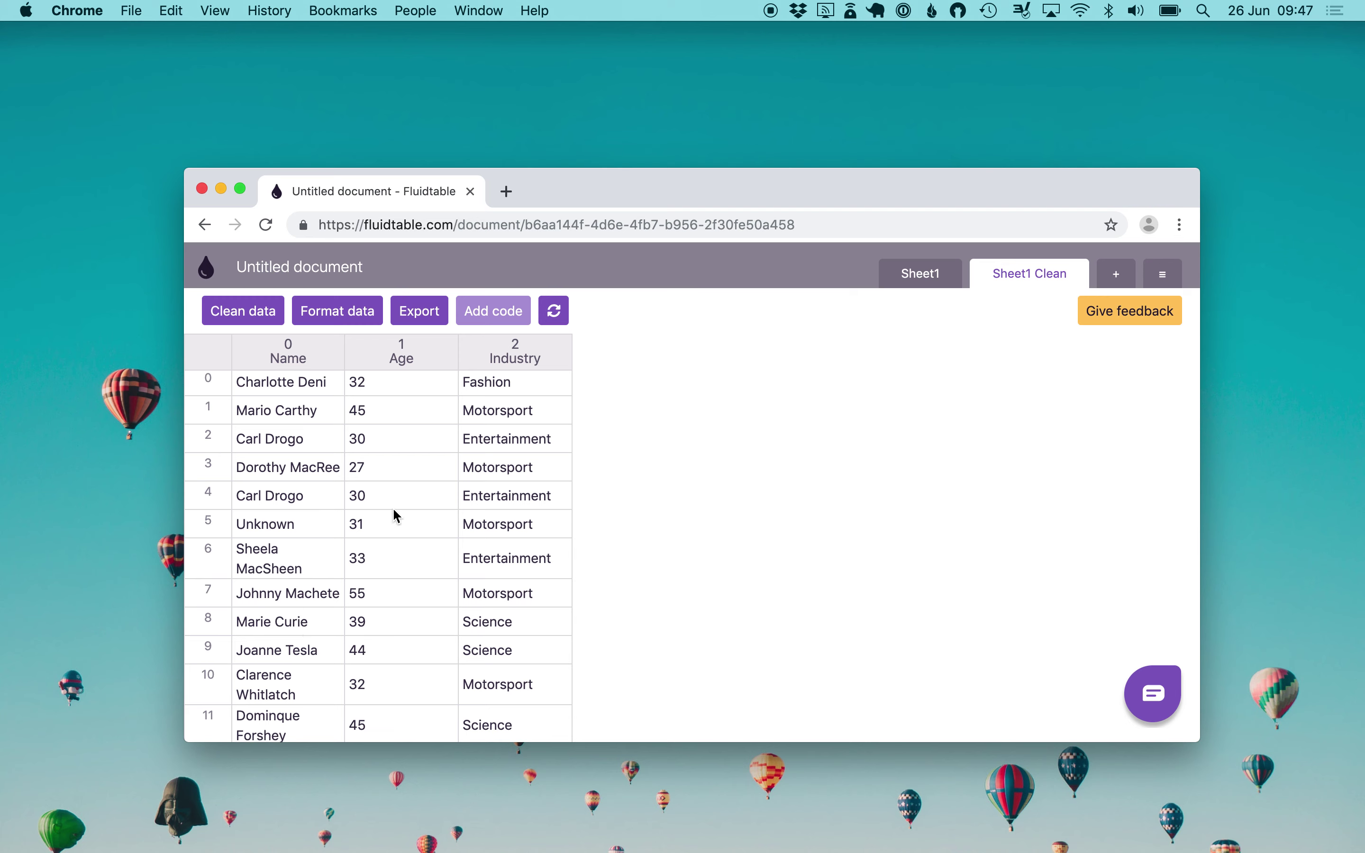
pyautogui.scroll(-5, 394, 510)
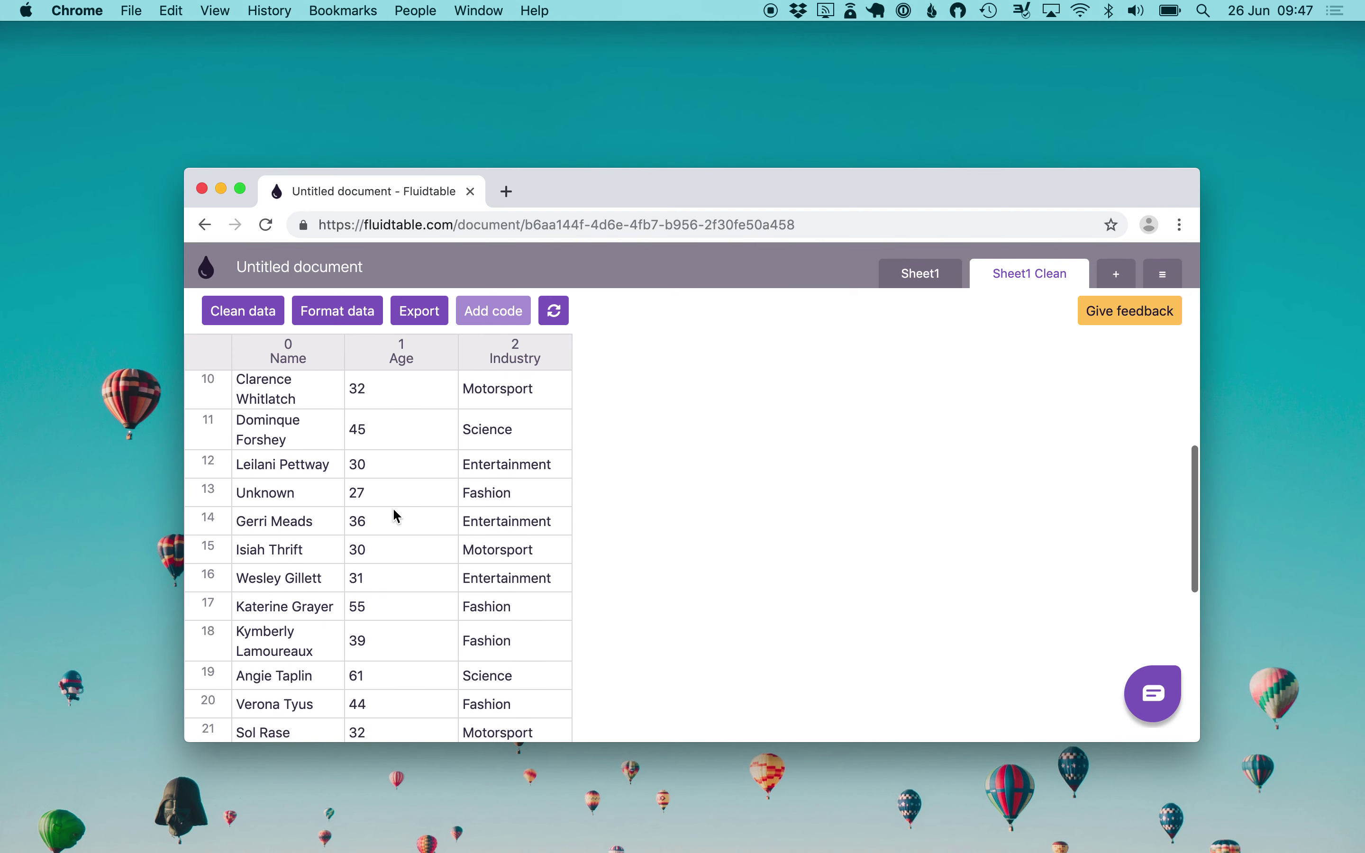
pyautogui.scroll(5, 394, 510)
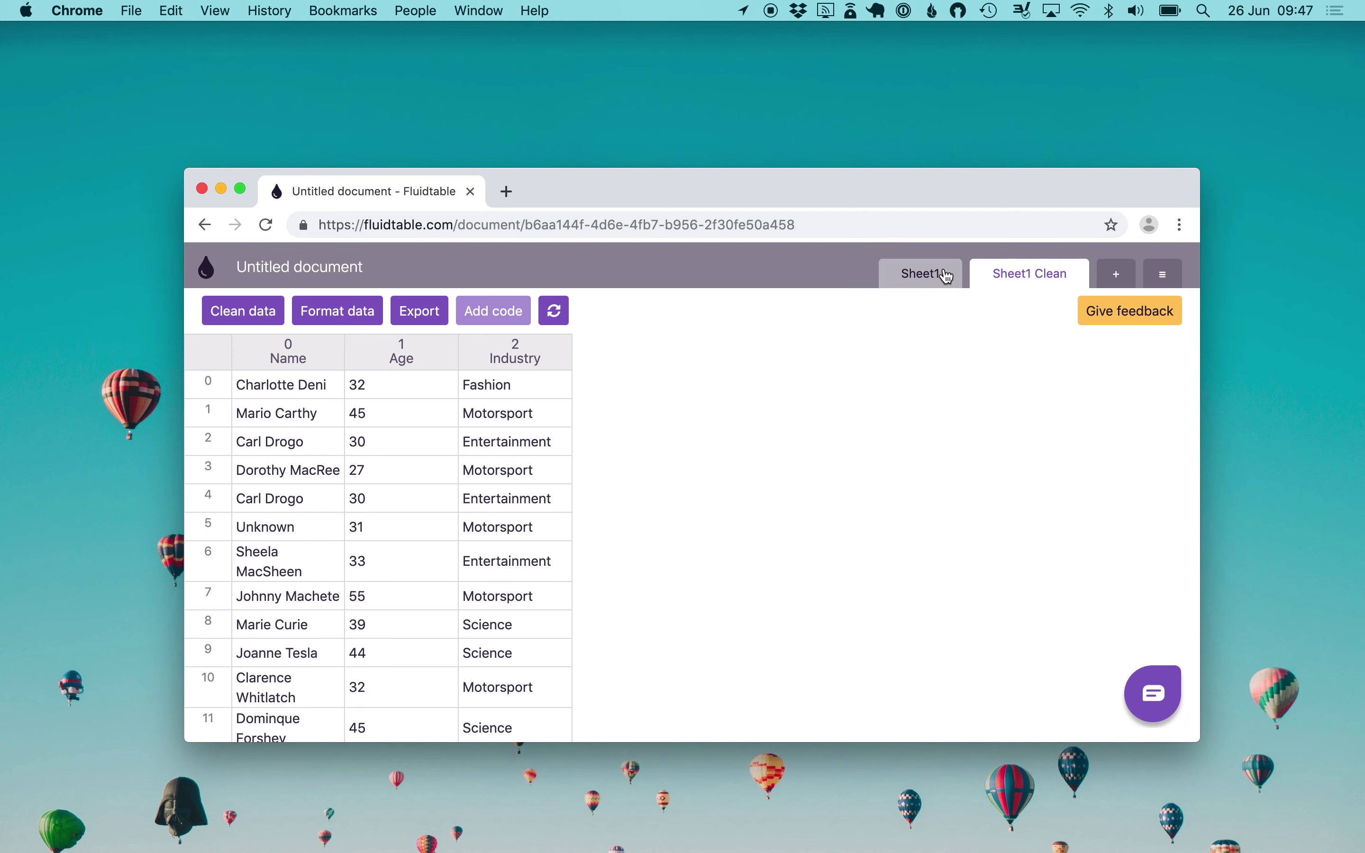
pyautogui.click(917, 288)
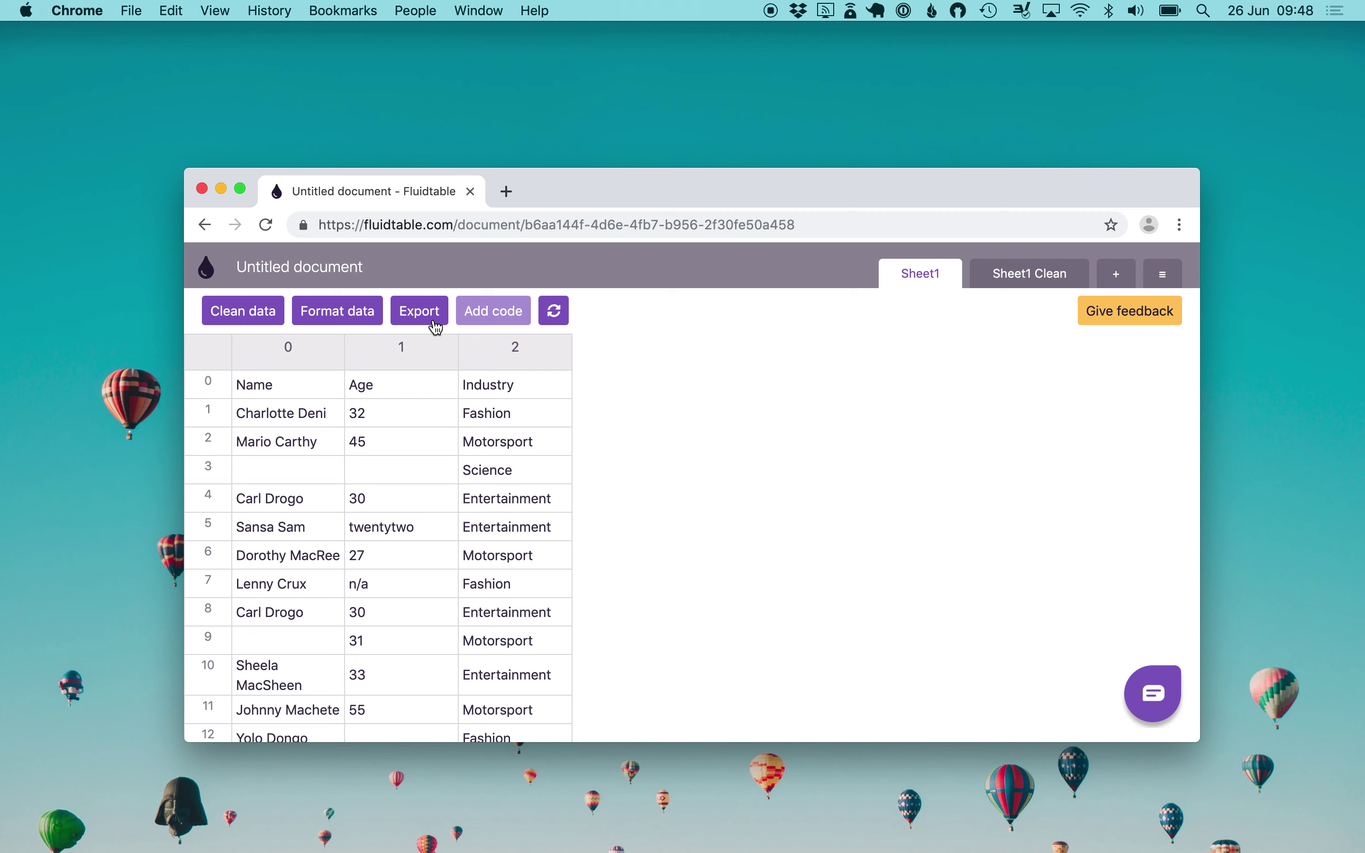
# Step: Export the Sheet1 table with File format .csv (CSV) and download it
pyautogui.click(437, 326)
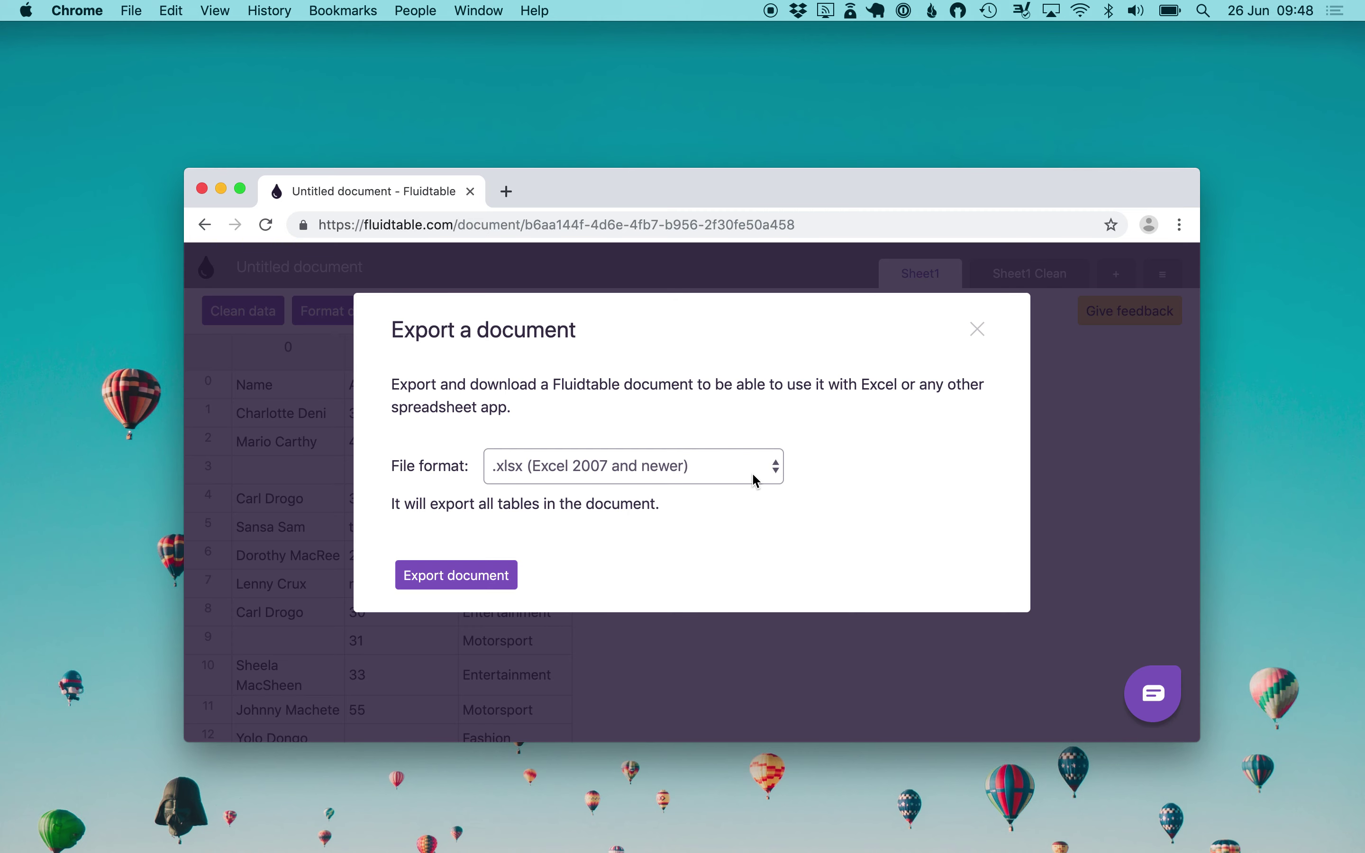
pyautogui.click(757, 481)
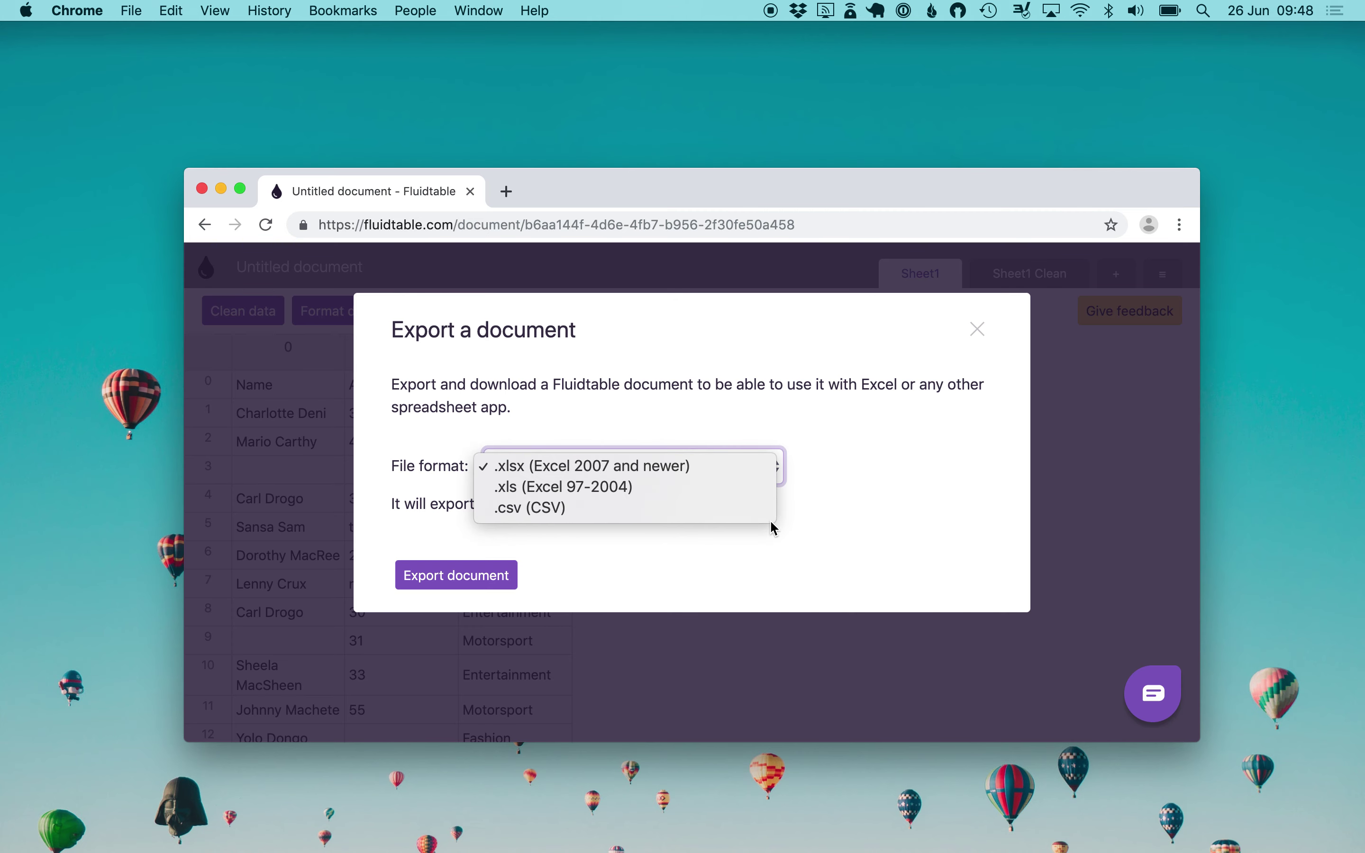
pyautogui.click(835, 505)
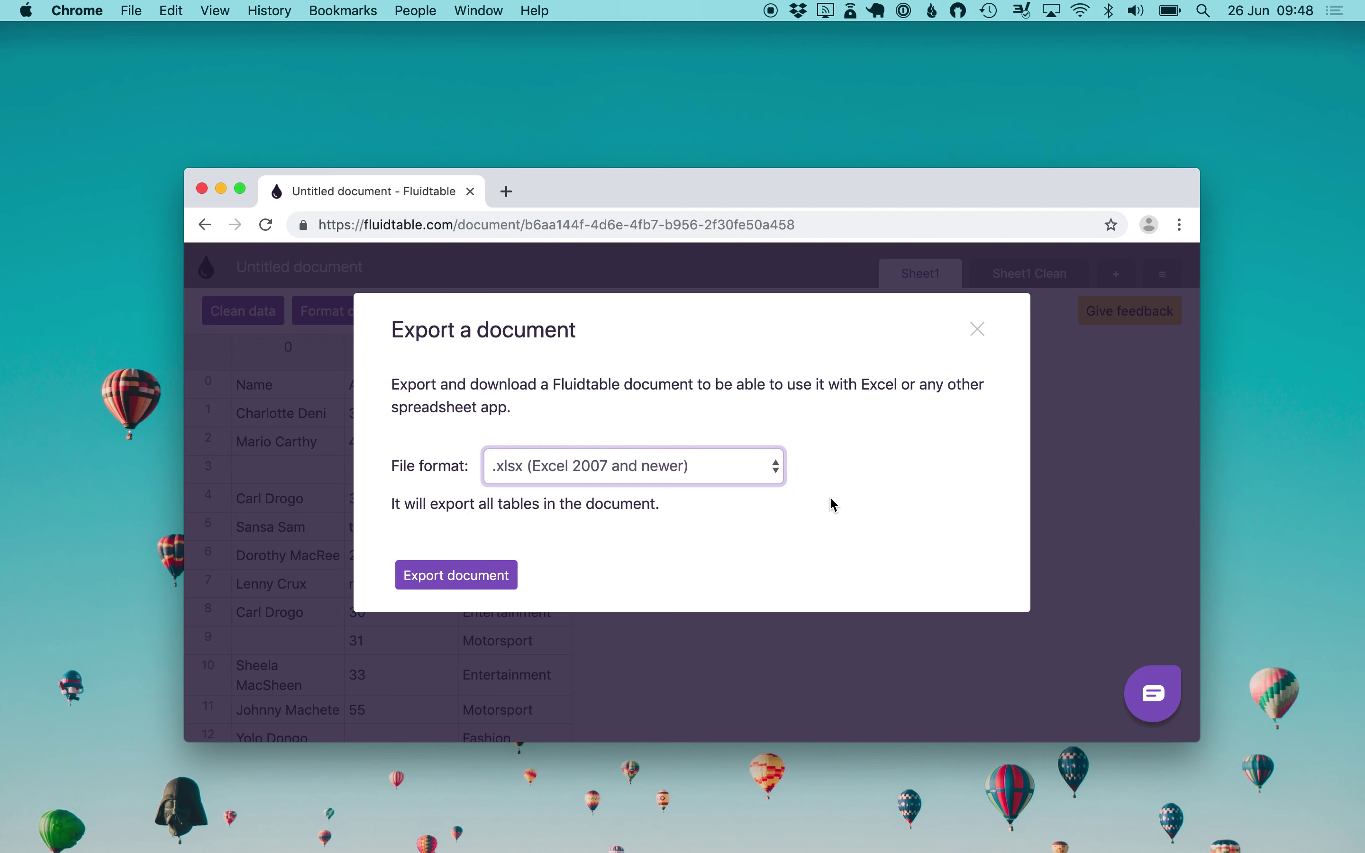
pyautogui.moveTo(467, 504); pyautogui.dragTo(542, 506)
pyautogui.click(583, 479)
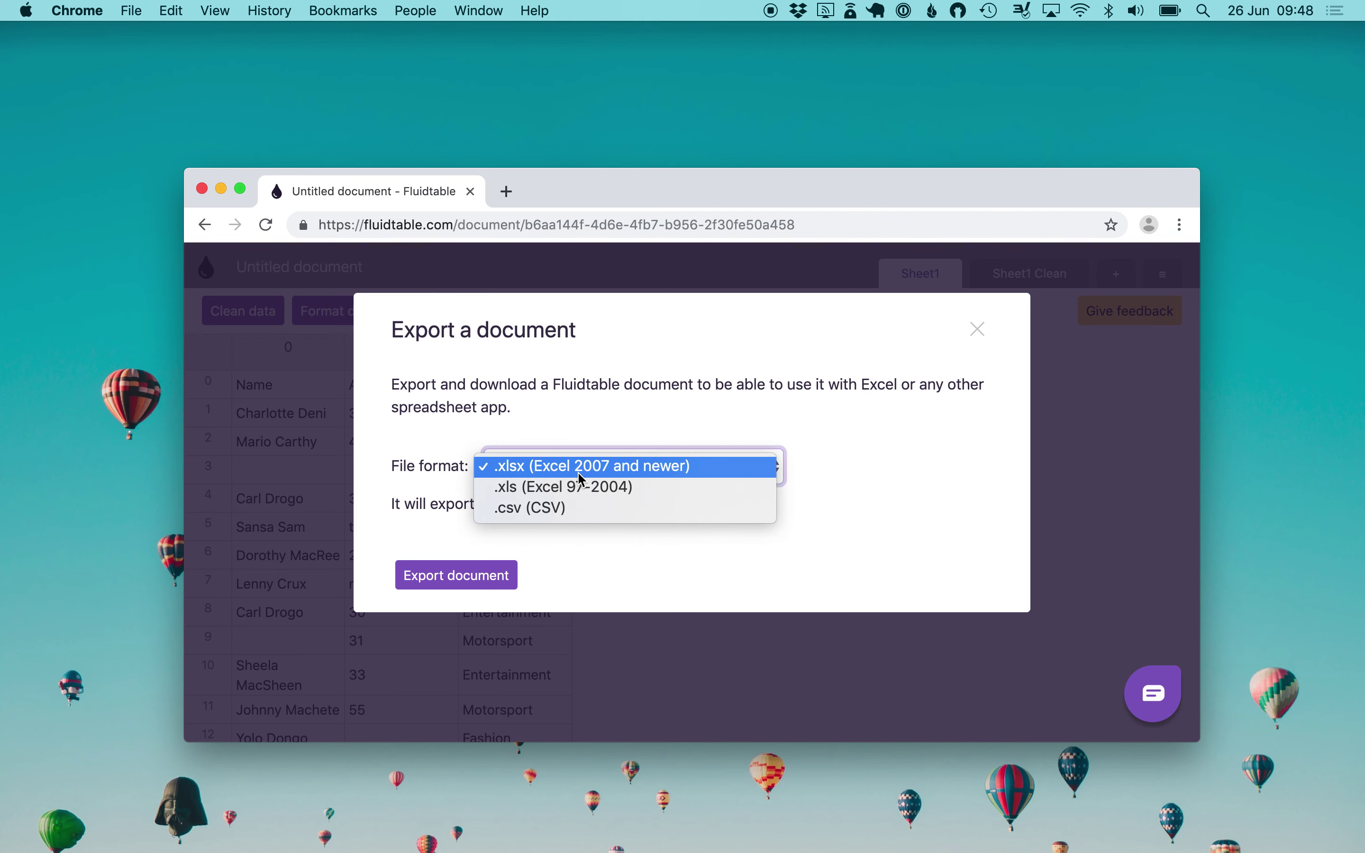
pyautogui.click(563, 508)
pyautogui.moveTo(517, 504); pyautogui.dragTo(639, 502)
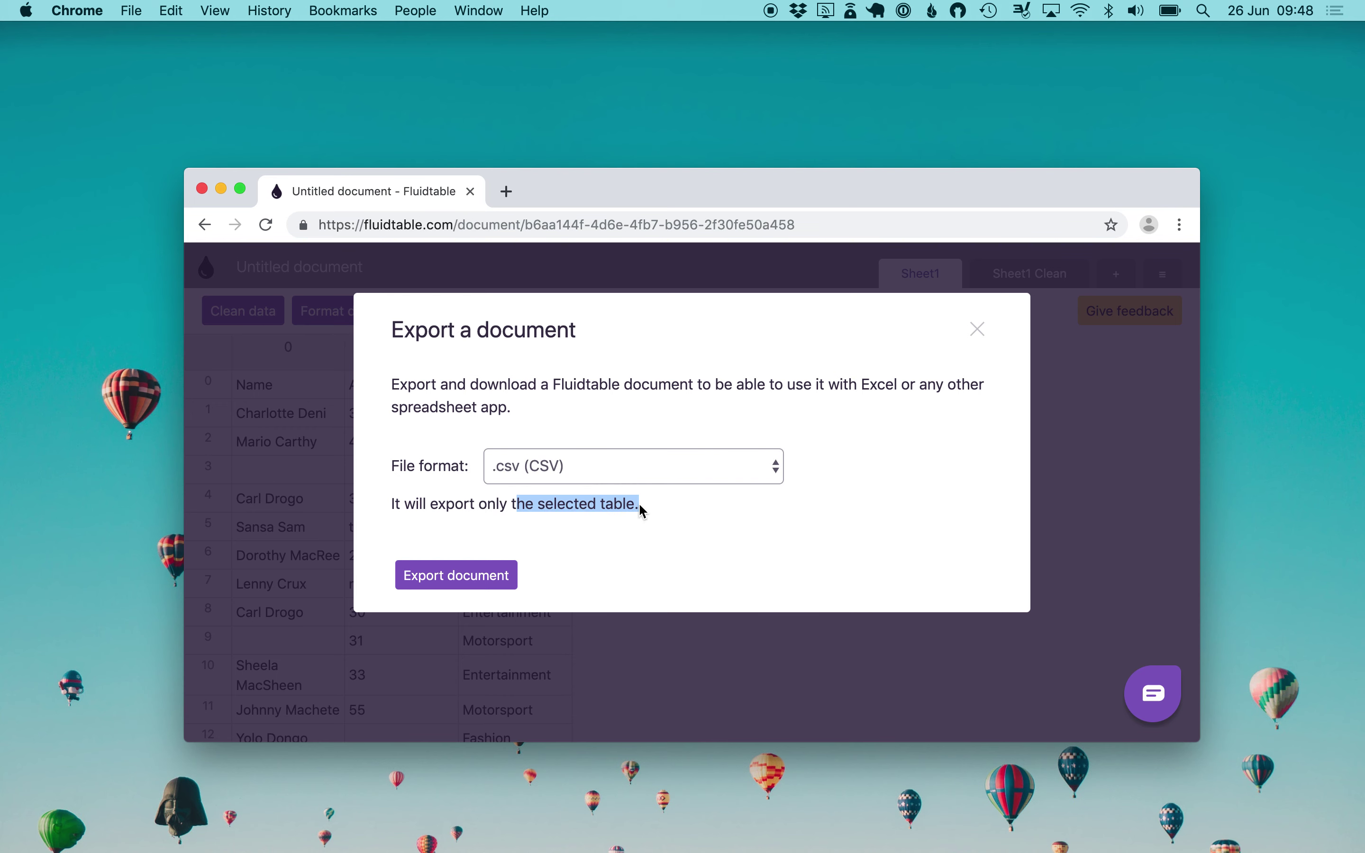
pyautogui.click(662, 505)
pyautogui.click(448, 589)
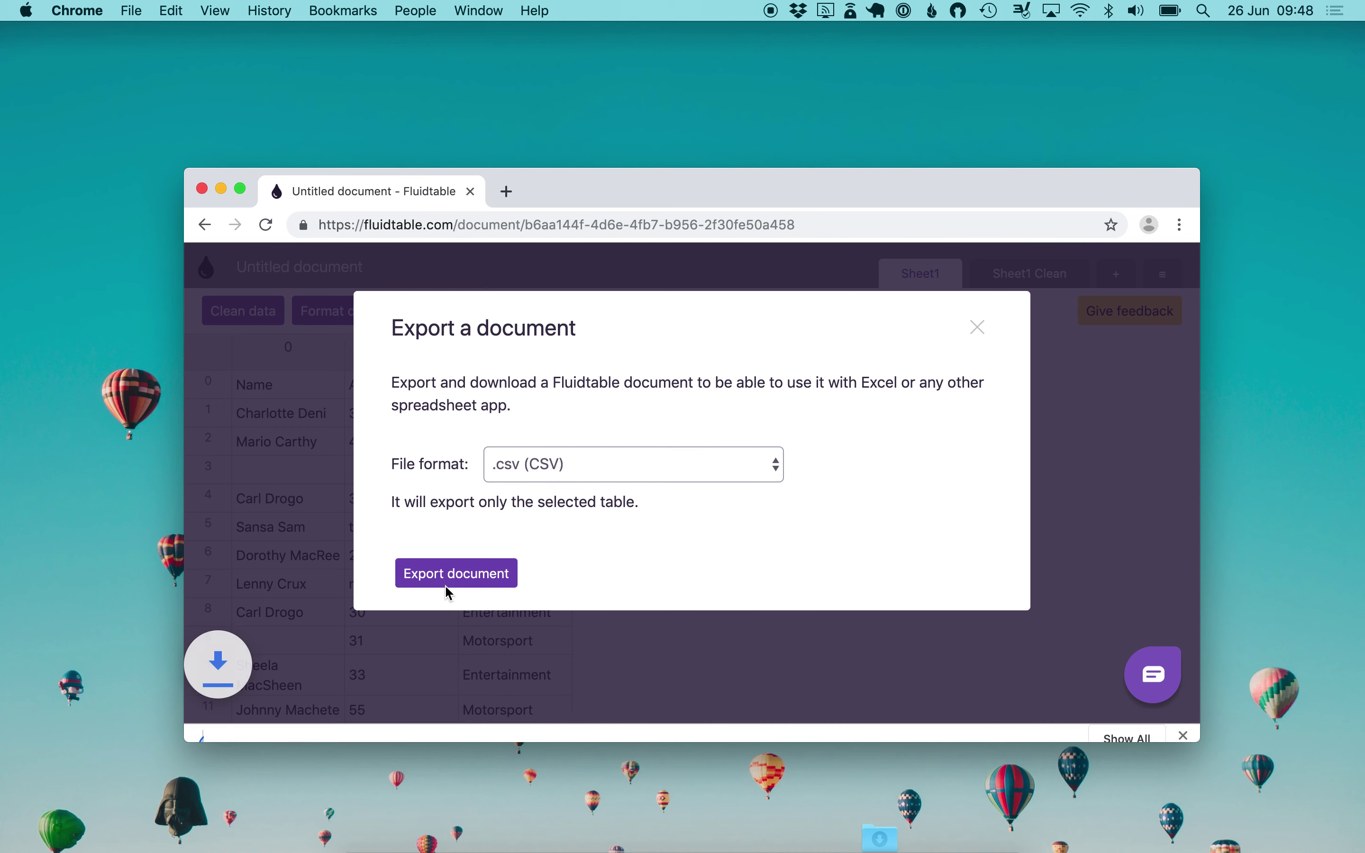